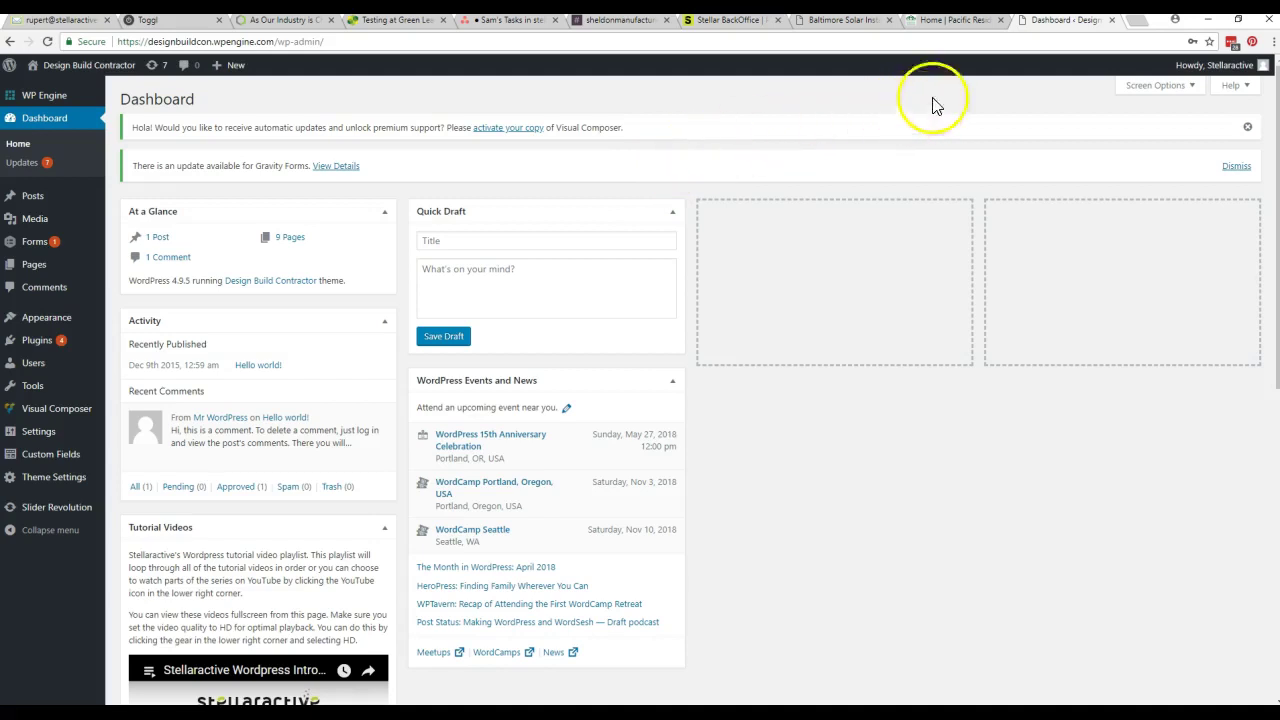
Open the live Design Build Contractors site in a new tab, view it, then return to the Dashboard
{"action": "middle_click", "coordinate": [90, 72]}
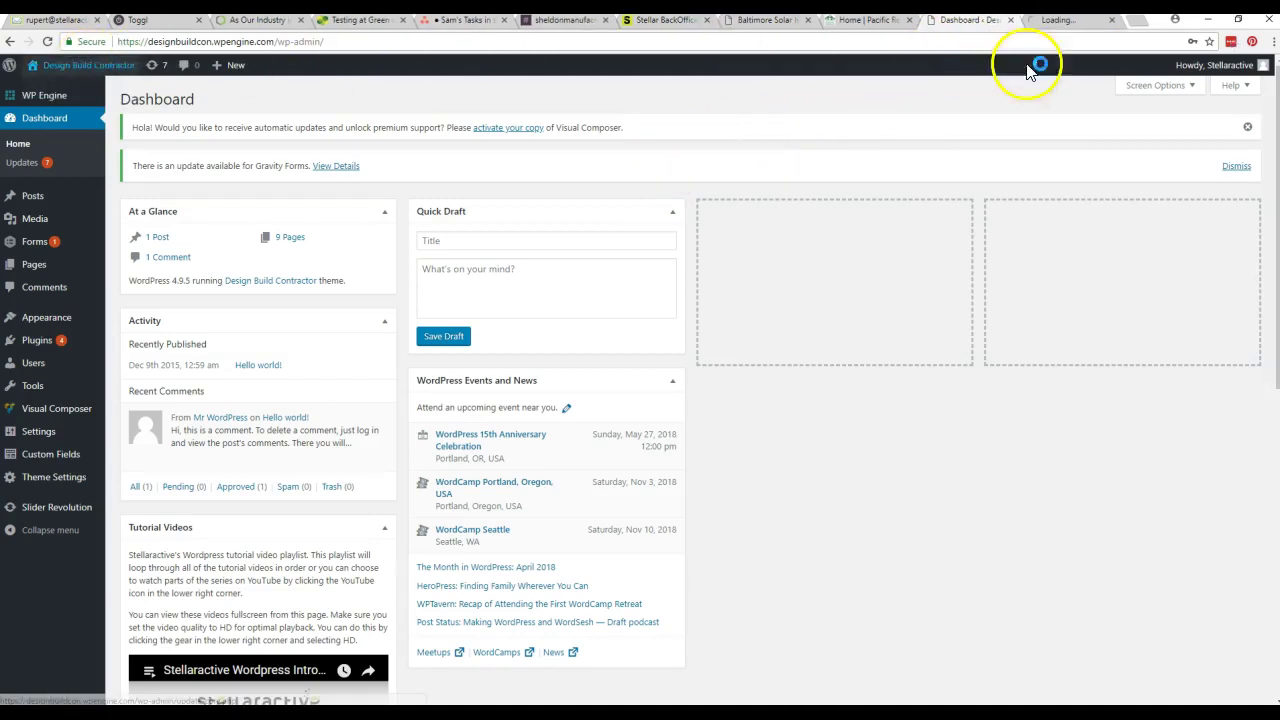
{"action": "left_click", "coordinate": [1075, 21]}
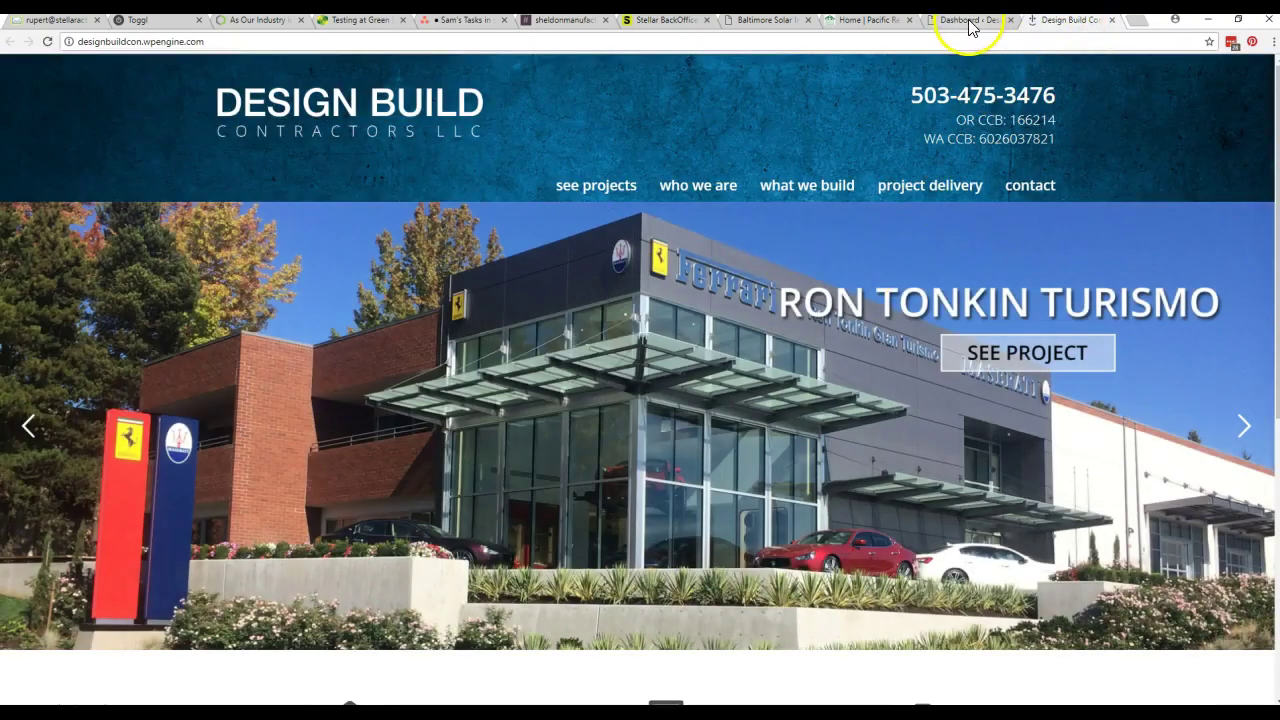
{"action": "left_click", "coordinate": [969, 21]}
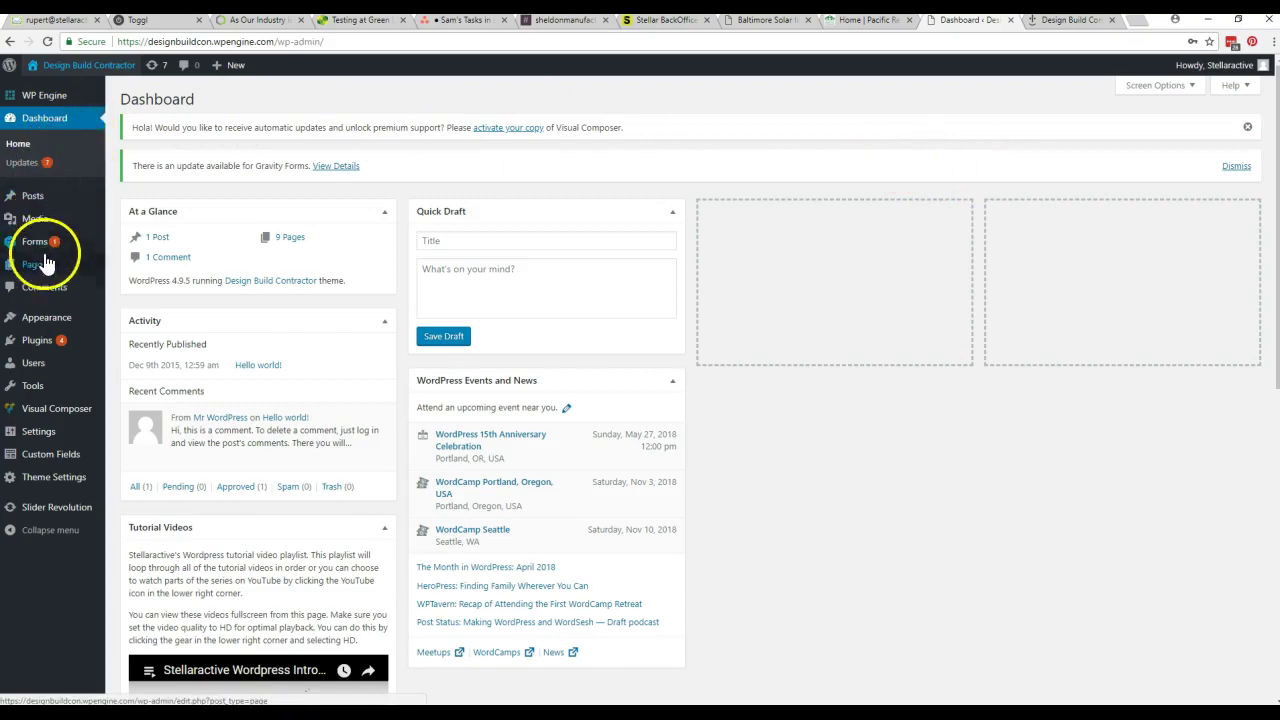
{"action": "mouse_move", "coordinate": [38, 273]}
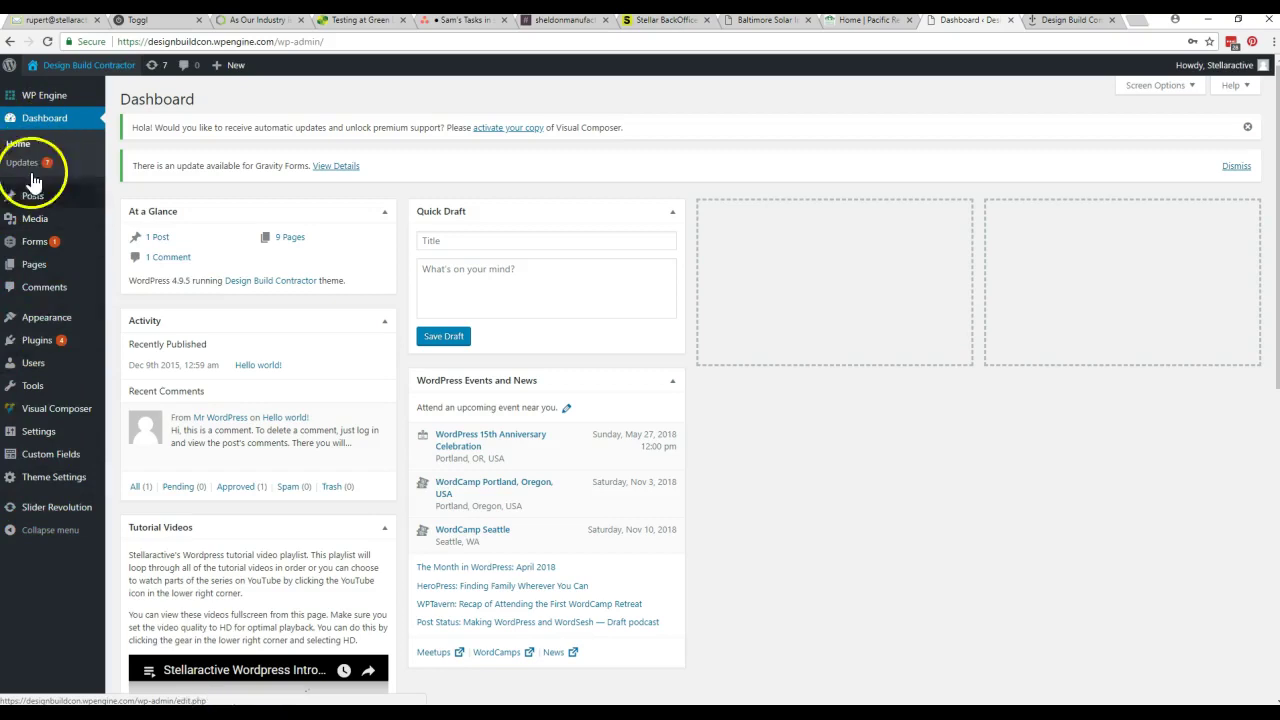
{"action": "mouse_move", "coordinate": [193, 452]}
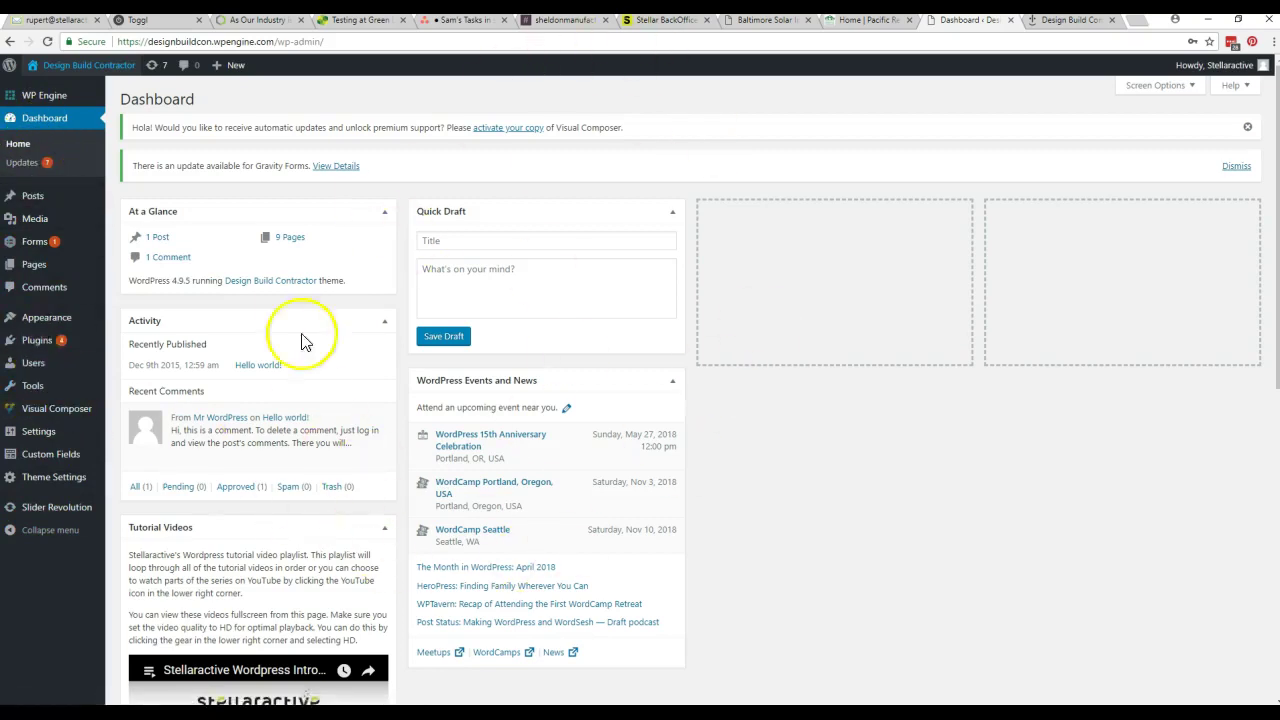
Open Project Delivery in the page editor and load its live version in the site tab
{"action": "left_click", "coordinate": [33, 270]}
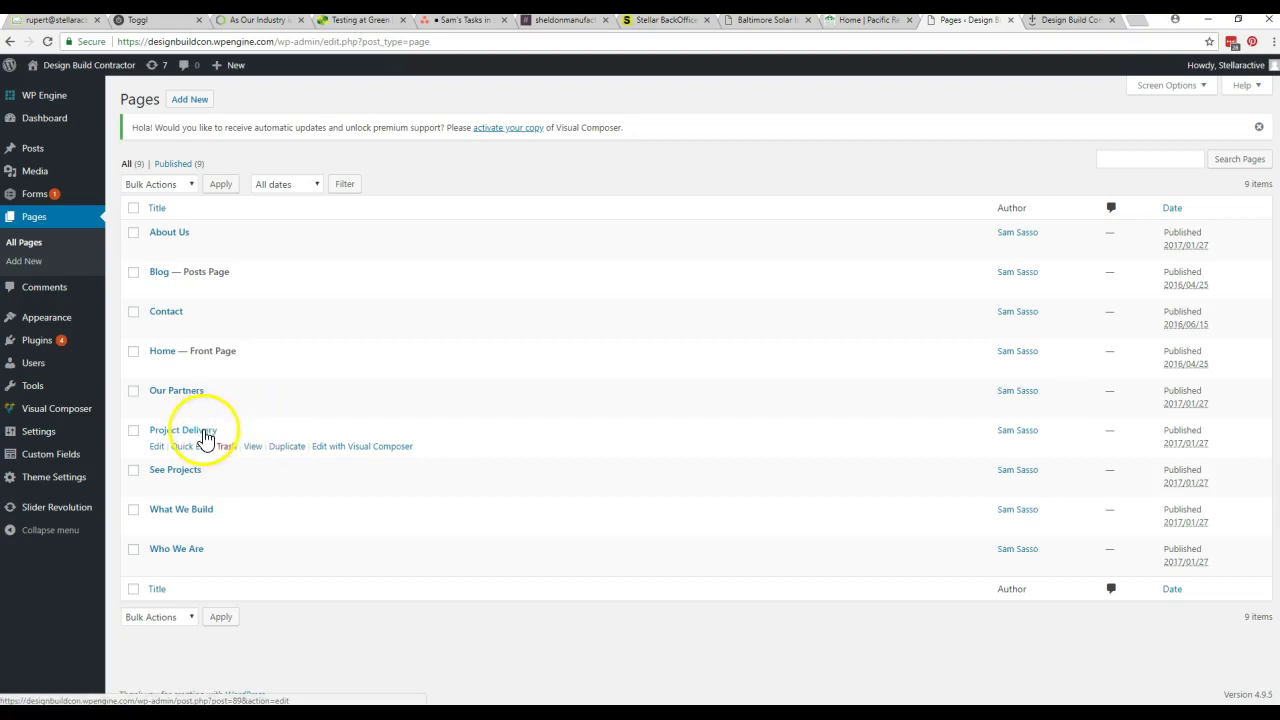
{"action": "left_click", "coordinate": [205, 434]}
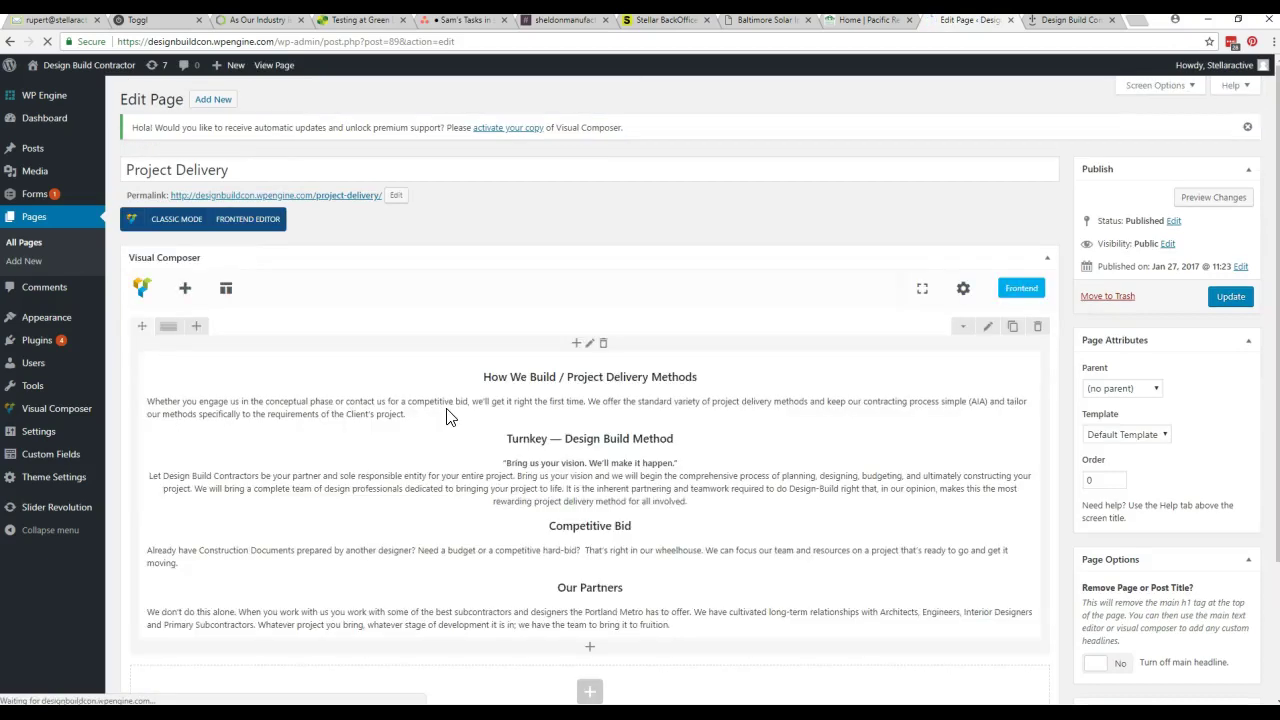
{"action": "scroll", "coordinate": [700, 280], "scroll_direction": "down", "scroll_amount": 1}
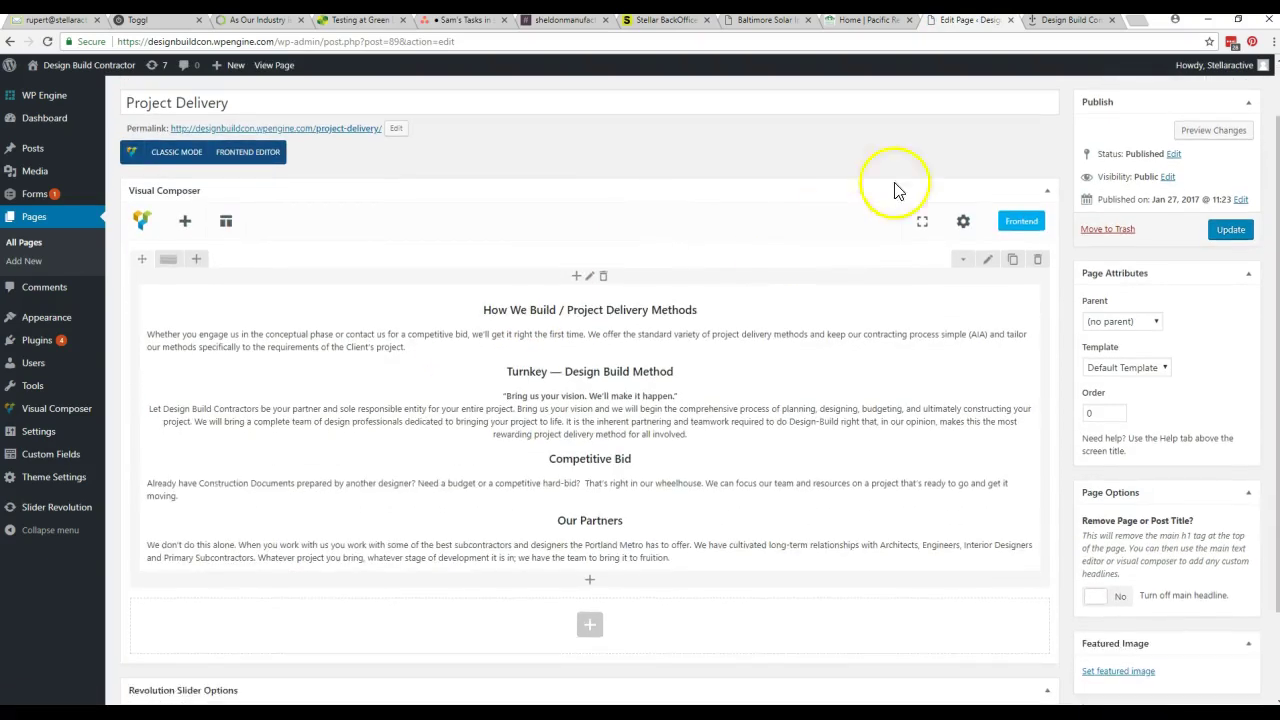
{"action": "left_click", "coordinate": [1058, 21]}
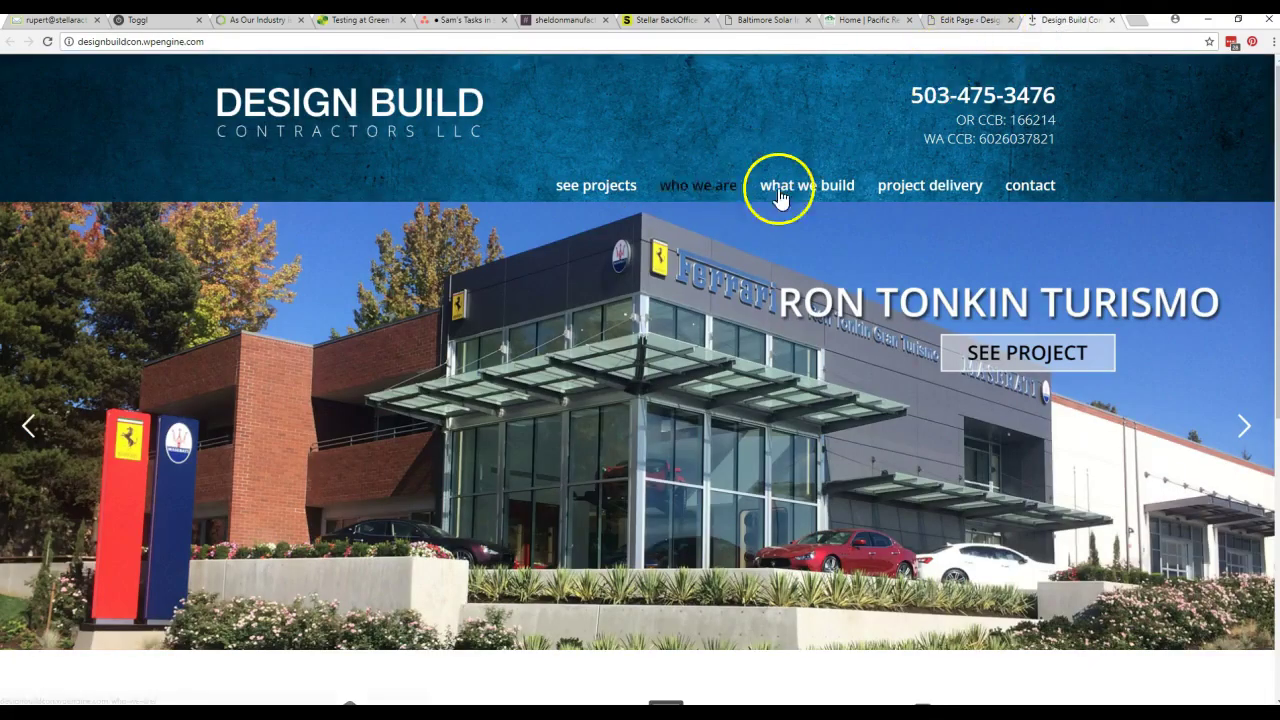
{"action": "left_click", "coordinate": [917, 187]}
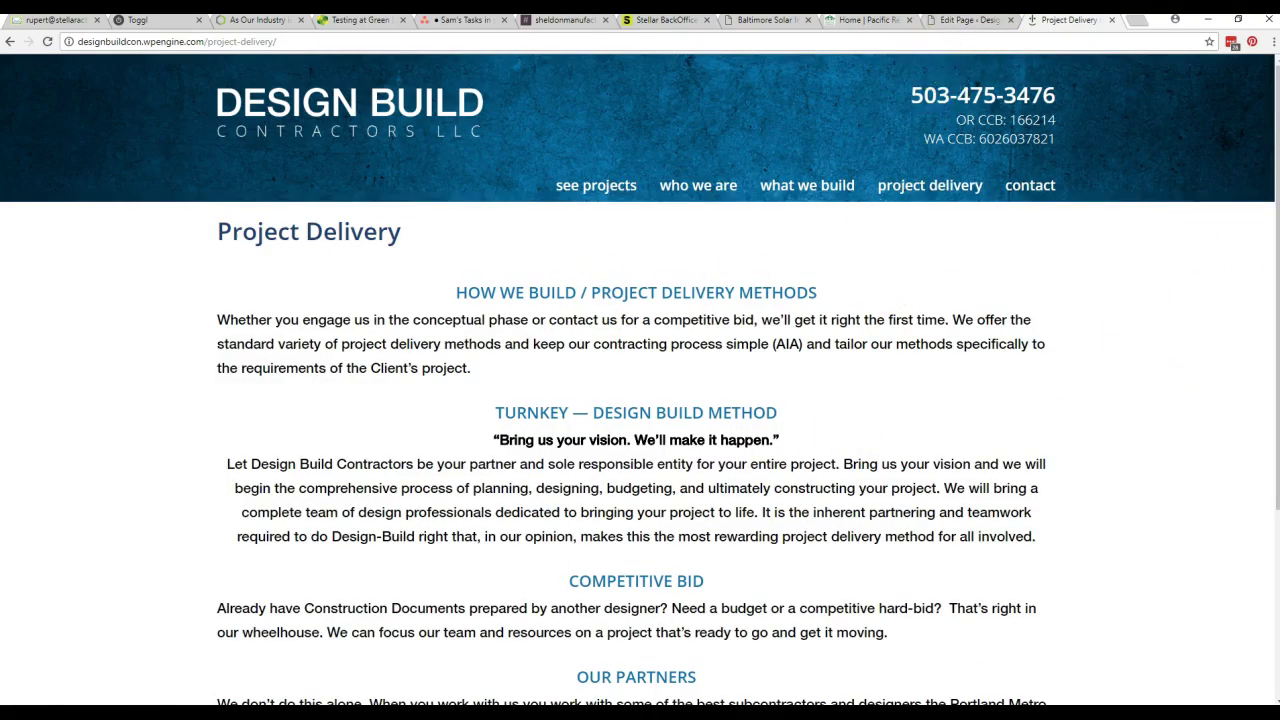
{"action": "left_click", "coordinate": [963, 27]}
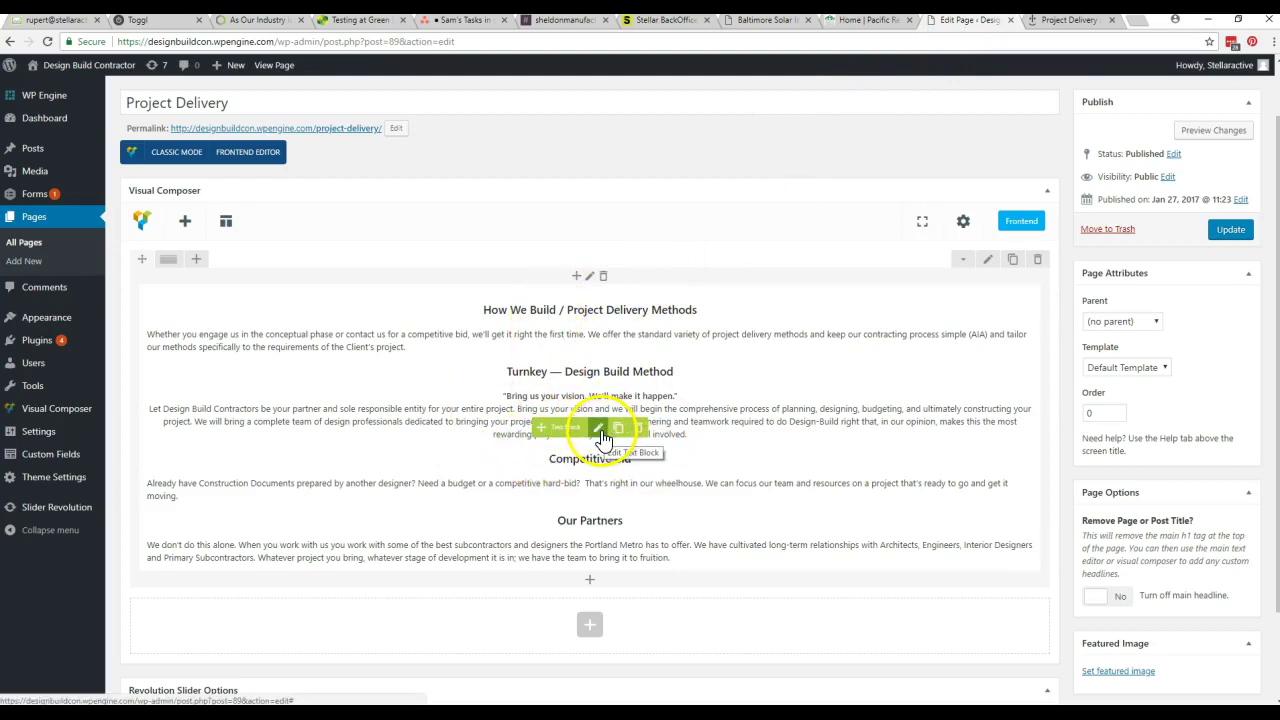
Enlarge the text block editor, append 'And start typing whatever you need.' to the intro, and save it
{"action": "left_click", "coordinate": [600, 428]}
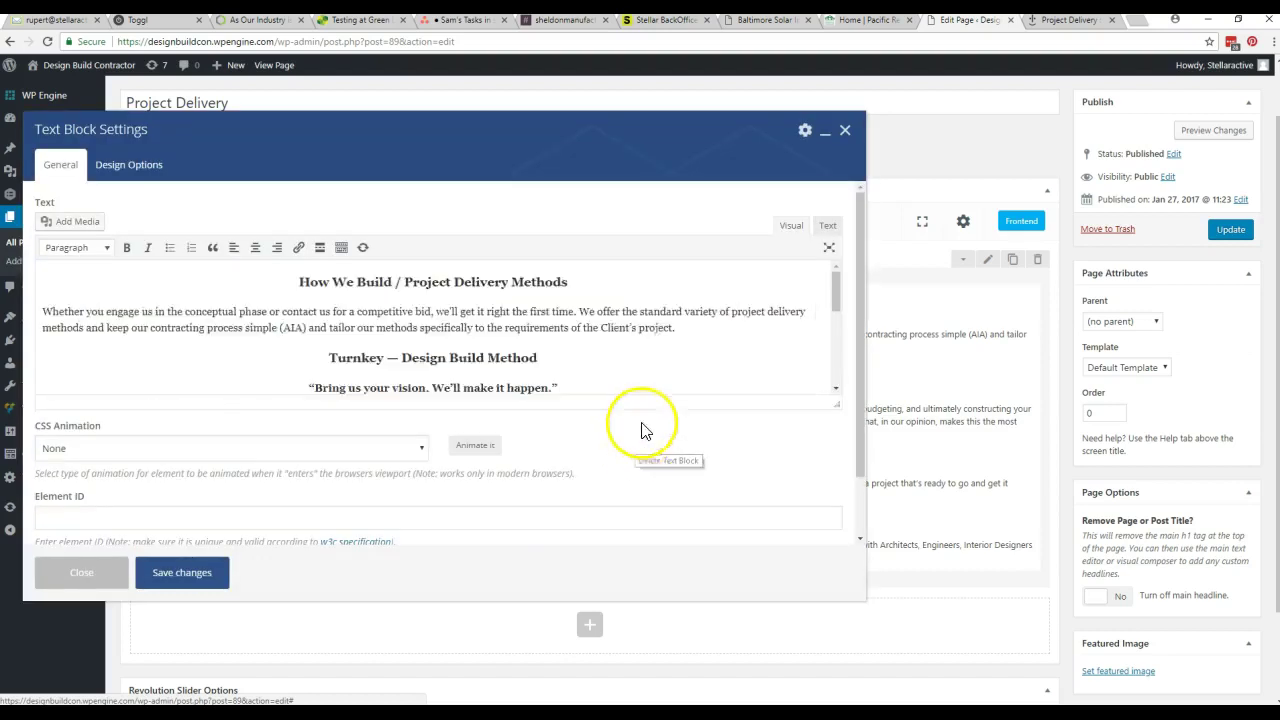
{"action": "left_click_drag", "start_coordinate": [482, 128], "coordinate": [610, 113]}
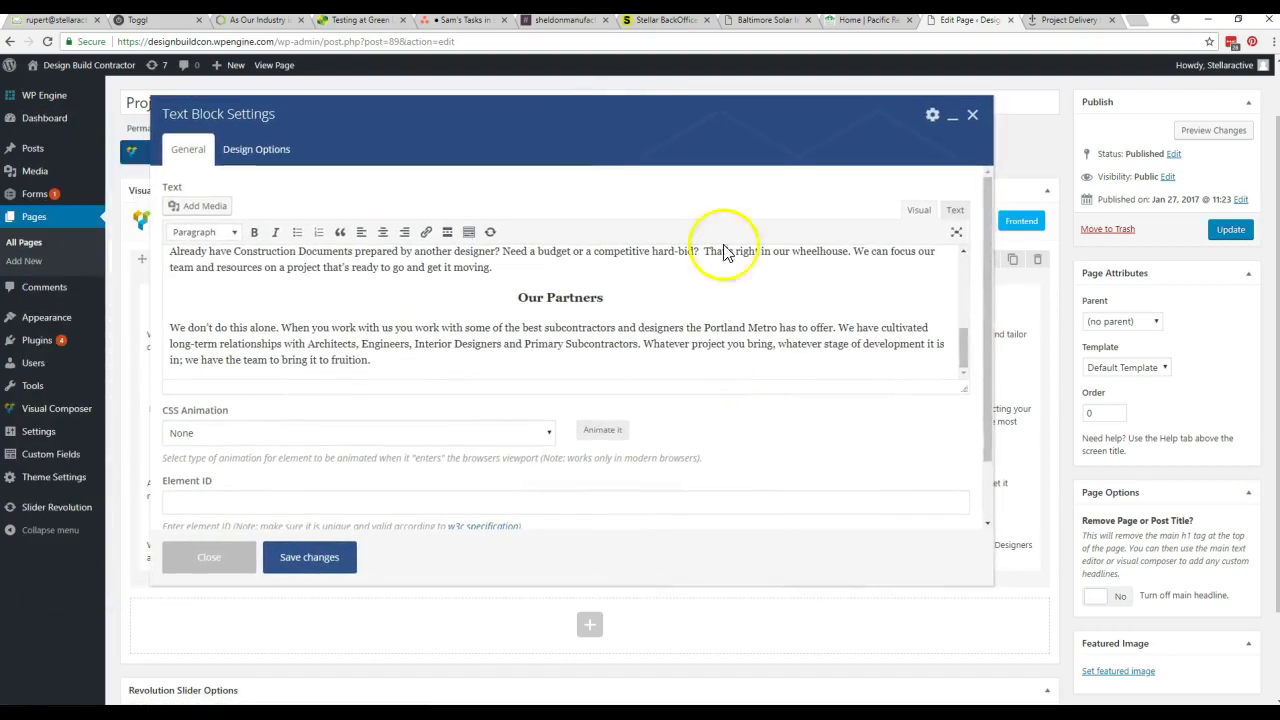
{"action": "left_click_drag", "start_coordinate": [965, 387], "coordinate": [966, 487]}
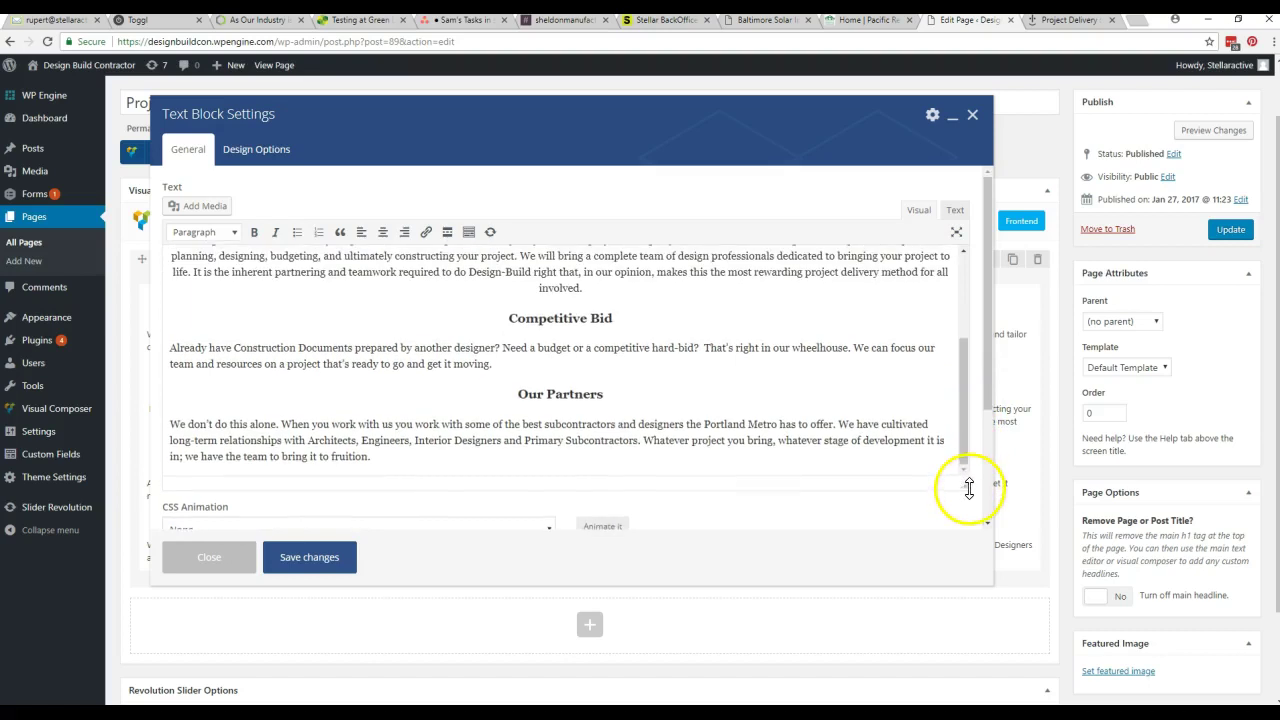
{"action": "left_click_drag", "start_coordinate": [990, 586], "coordinate": [1114, 650]}
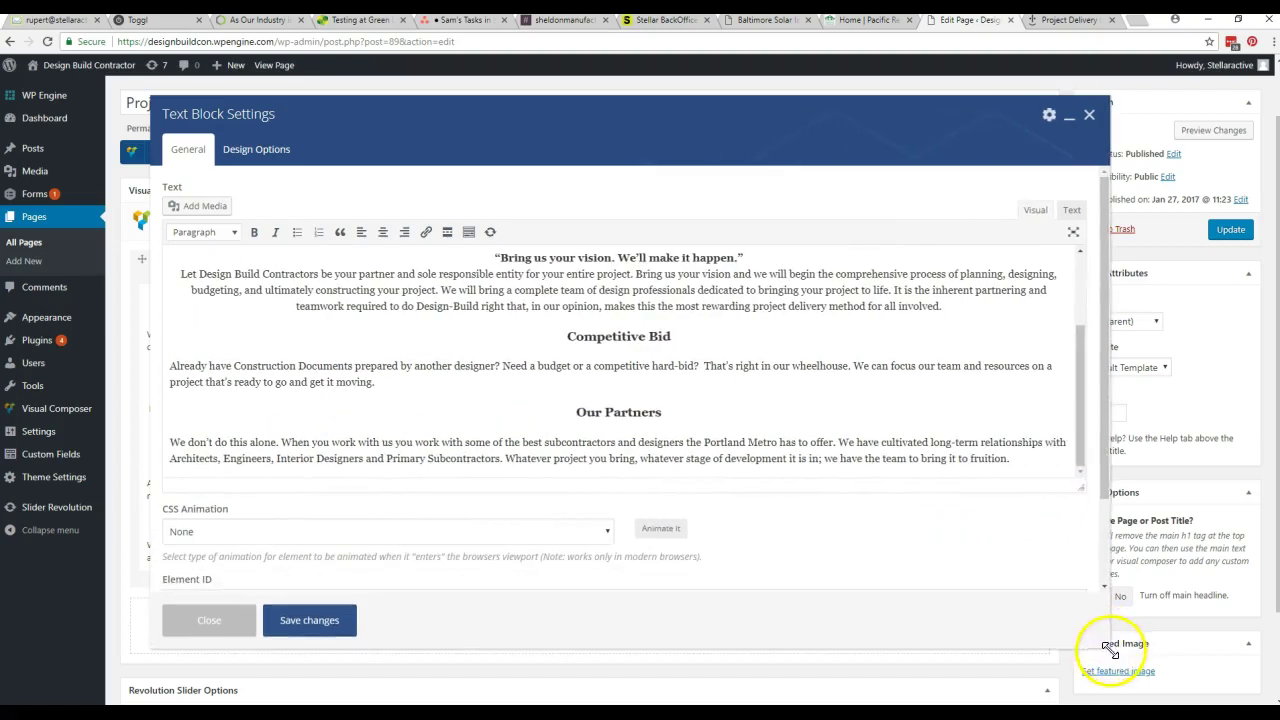
{"action": "left_click_drag", "start_coordinate": [1080, 487], "coordinate": [1080, 521]}
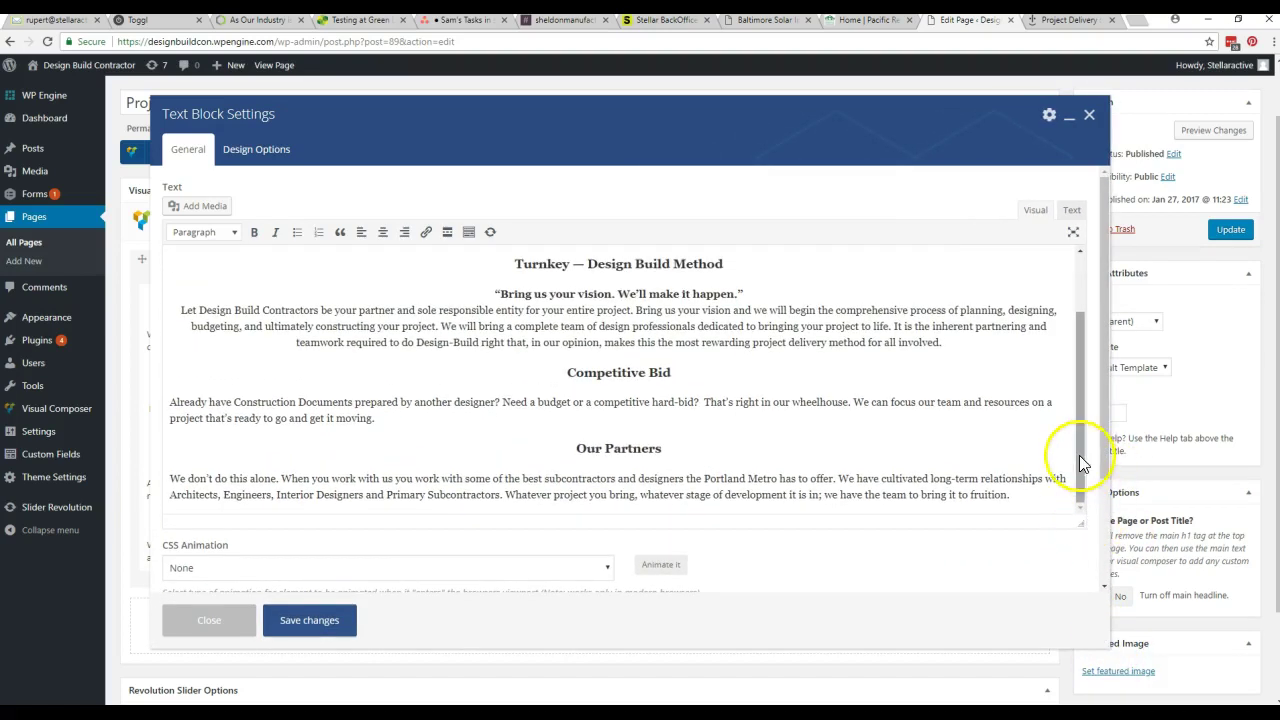
{"action": "left_click_drag", "start_coordinate": [1087, 453], "coordinate": [1080, 366]}
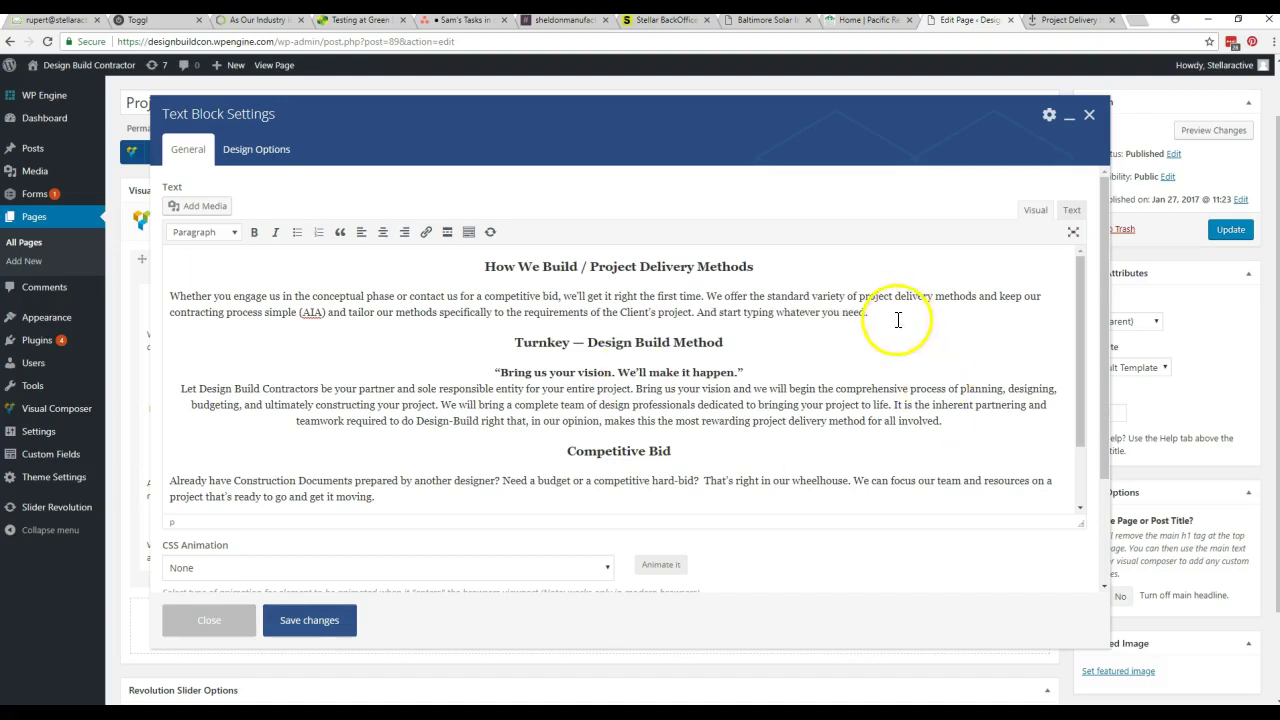
{"action": "left_click", "coordinate": [309, 620]}
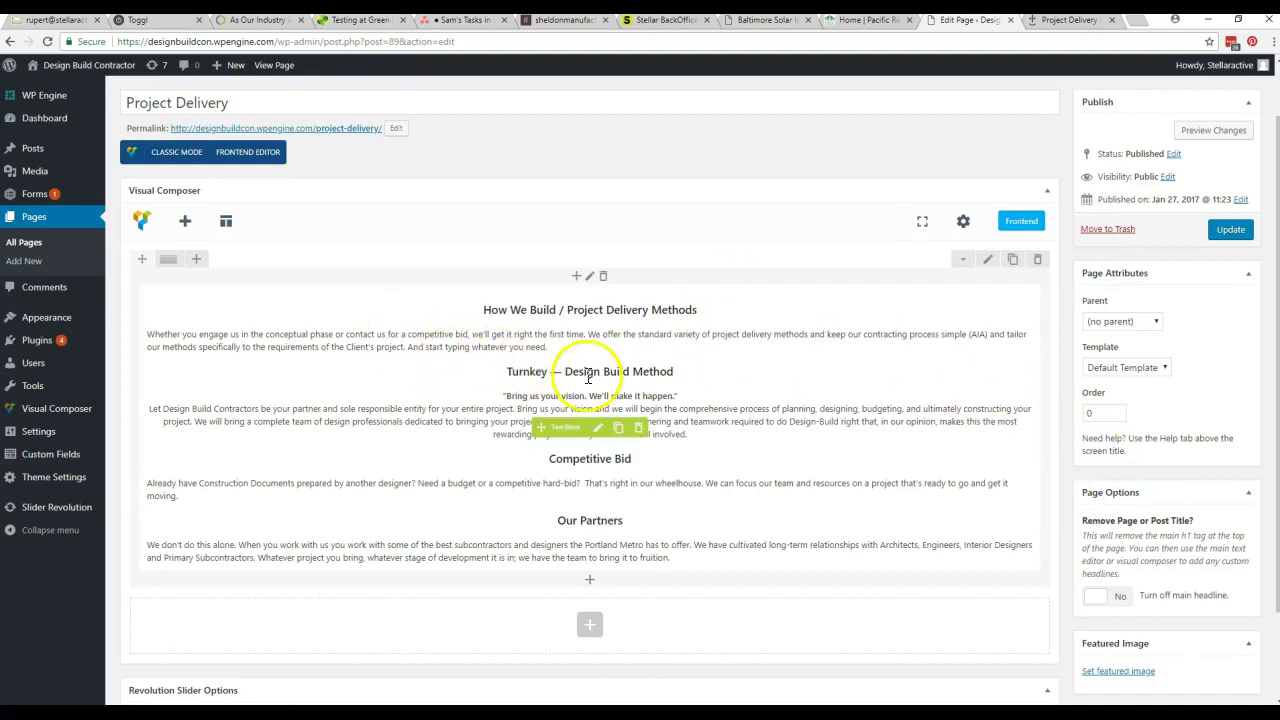
{"action": "left_click", "coordinate": [1230, 232]}
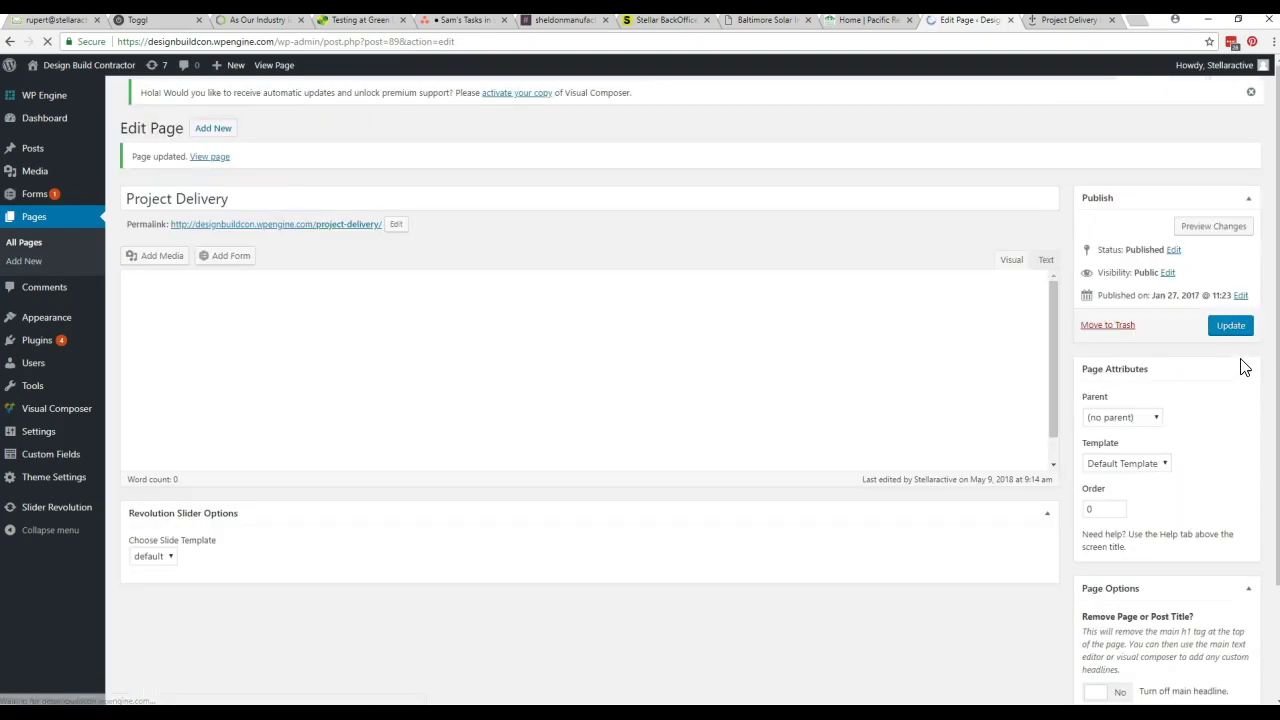
{"action": "left_click", "coordinate": [1070, 22]}
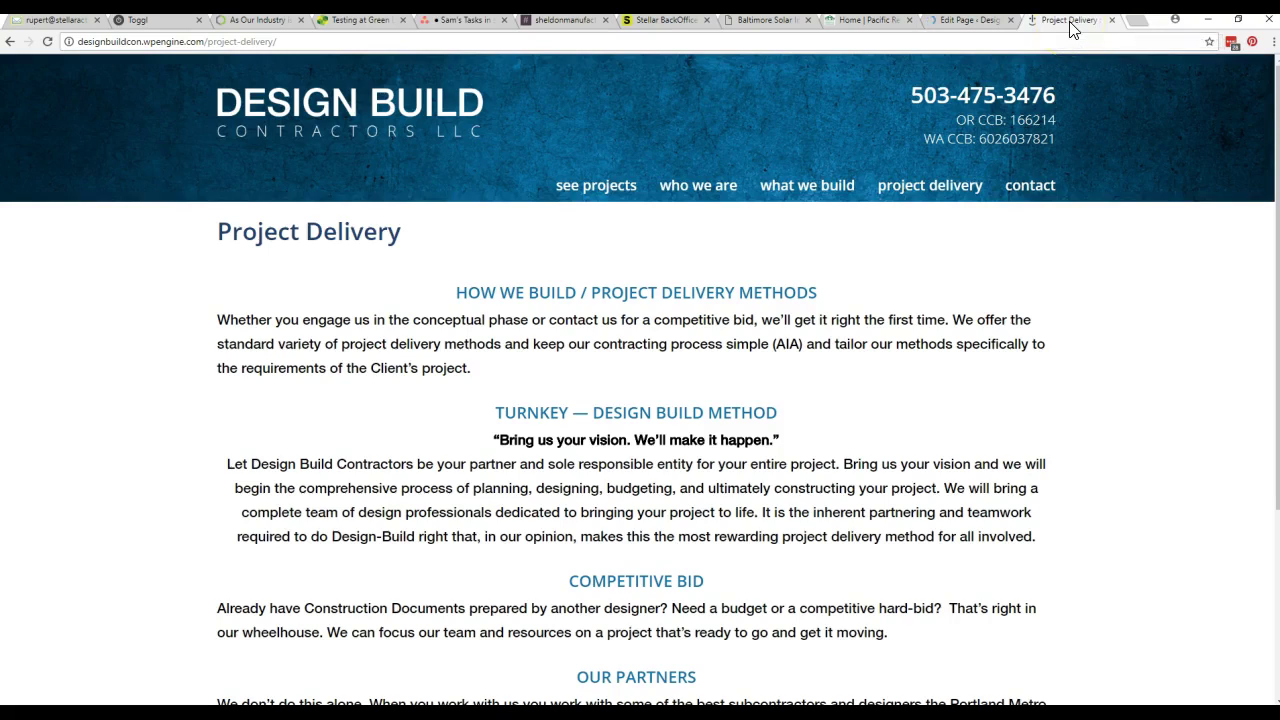
{"action": "left_click", "coordinate": [45, 44]}
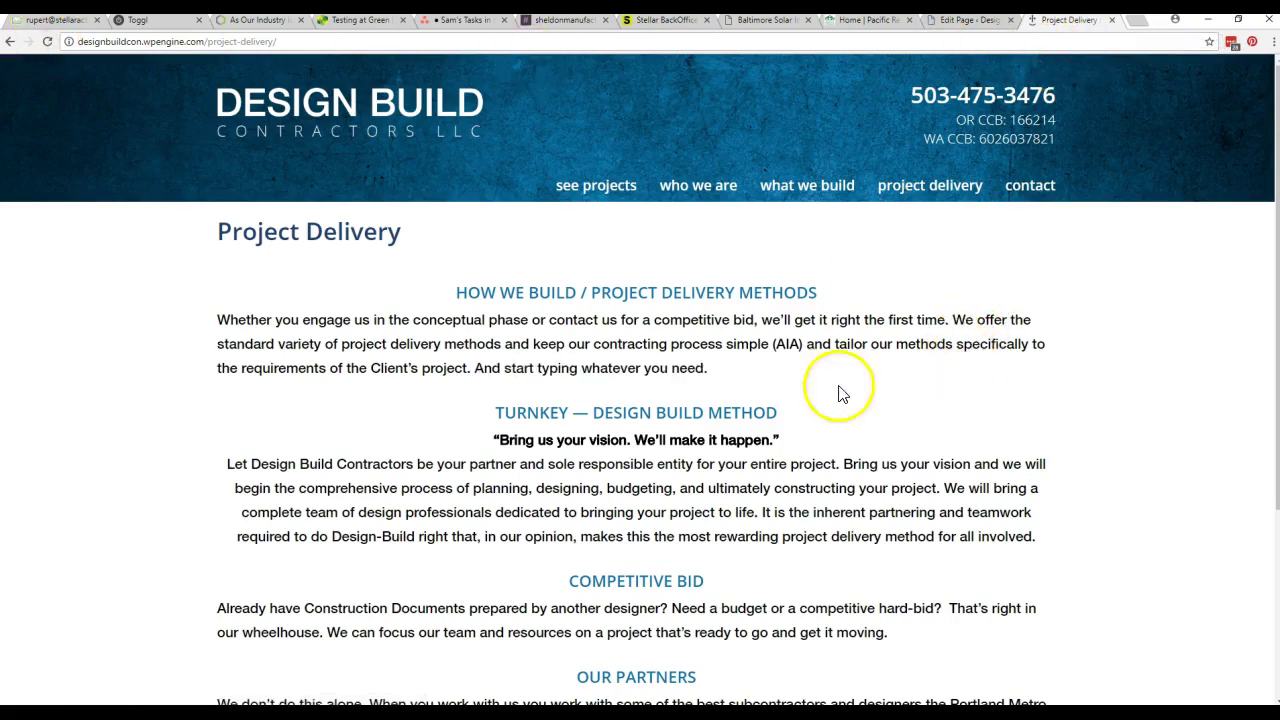
{"action": "left_click_drag", "start_coordinate": [476, 366], "coordinate": [814, 377]}
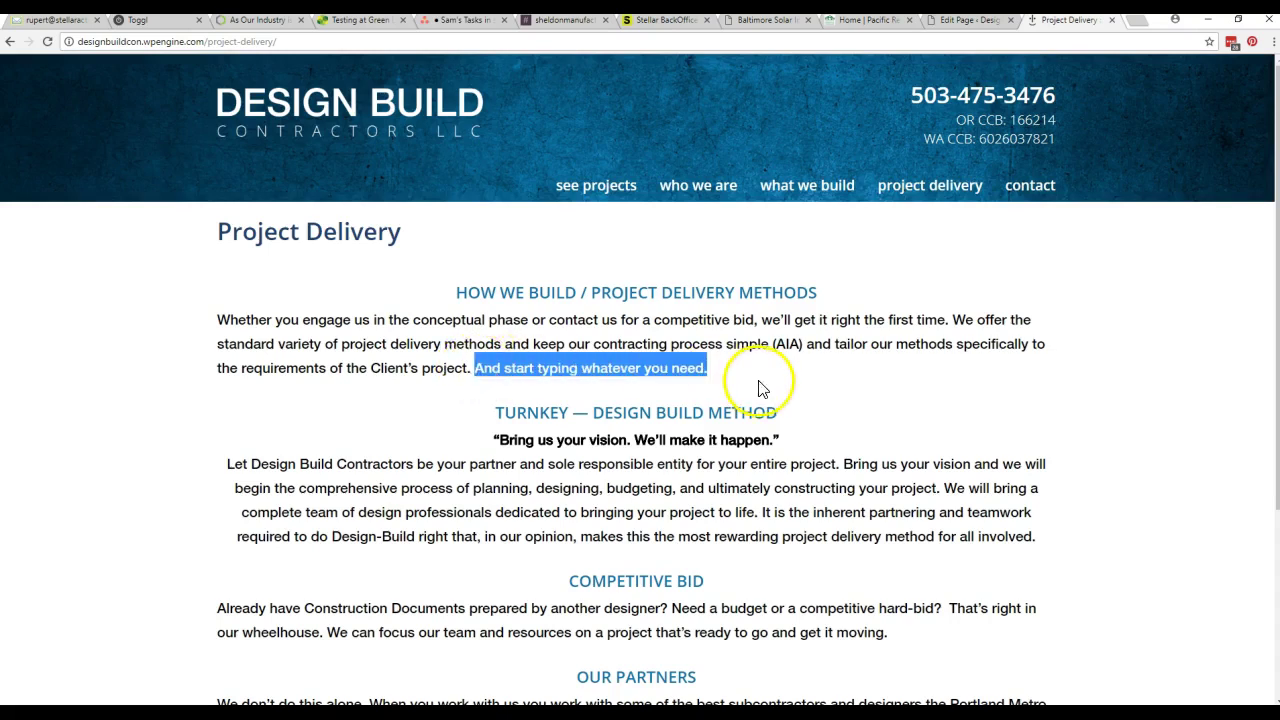
{"action": "left_click", "coordinate": [885, 408]}
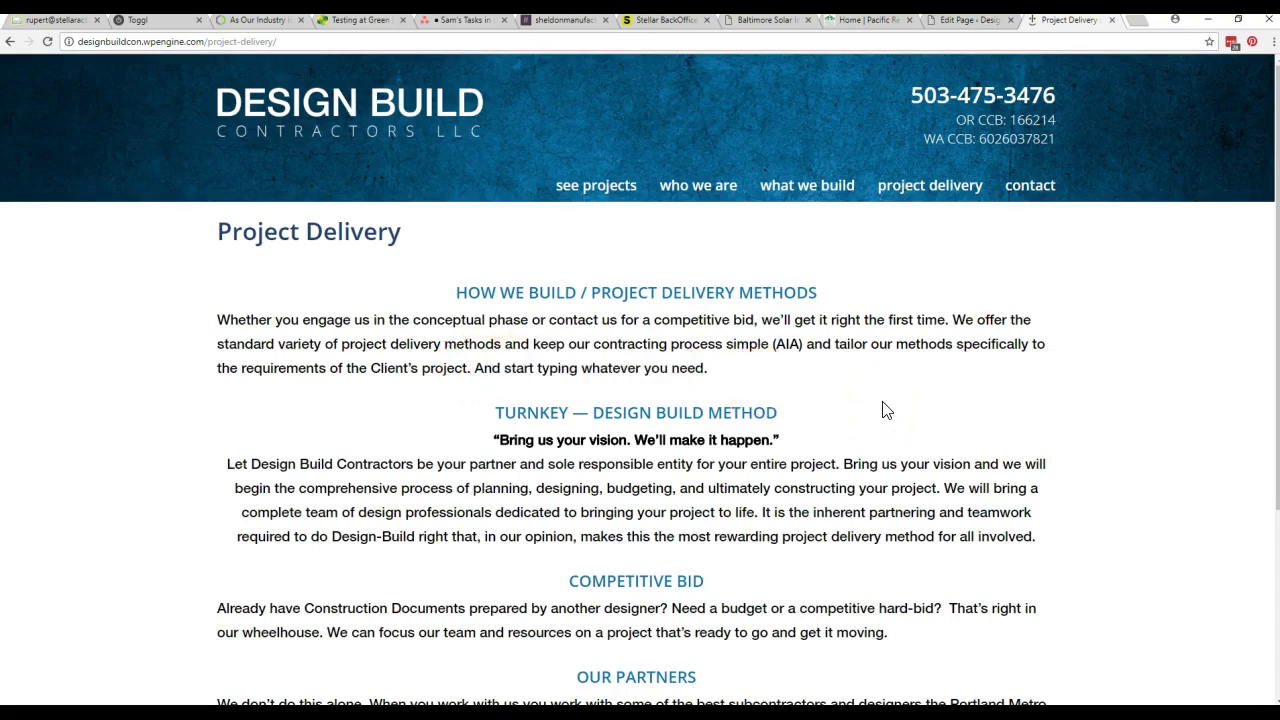
{"action": "left_click", "coordinate": [966, 20]}
Replace the added sentence with 'Make a link to the Contact US.' and select the words 'Contact US'
{"action": "scroll", "coordinate": [841, 366], "scroll_direction": "down", "scroll_amount": 2}
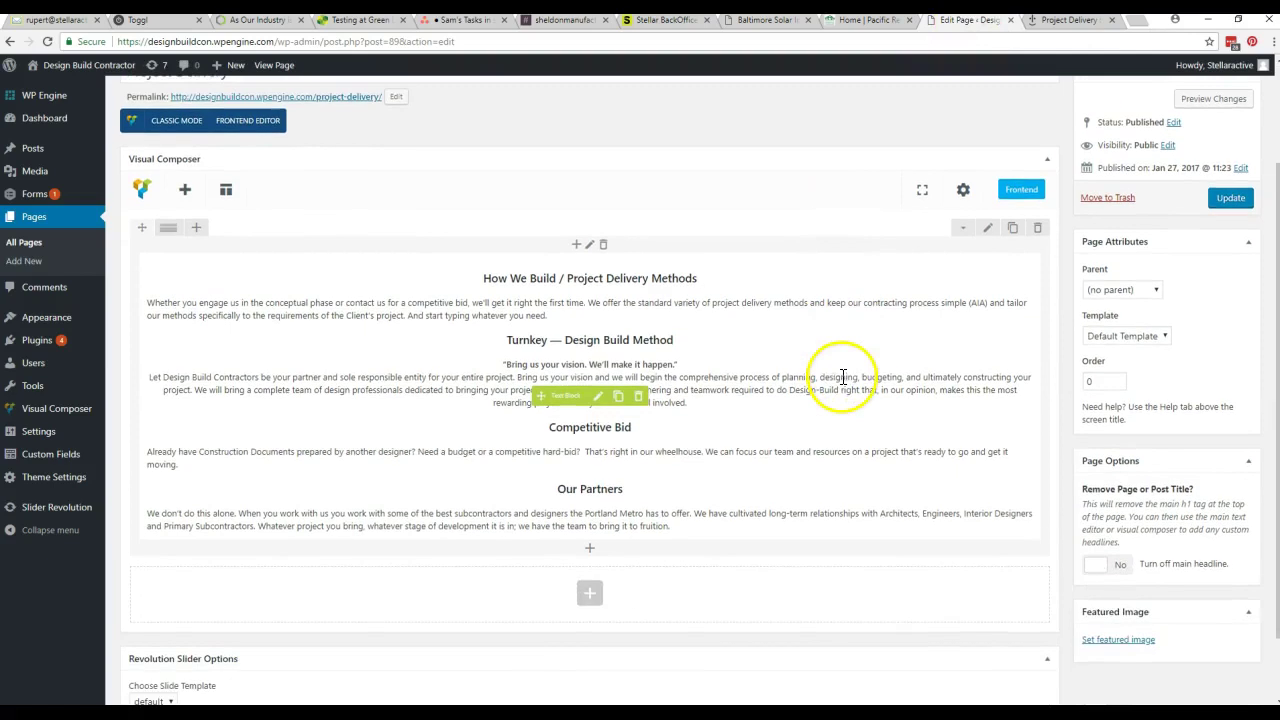
{"action": "left_click", "coordinate": [598, 396]}
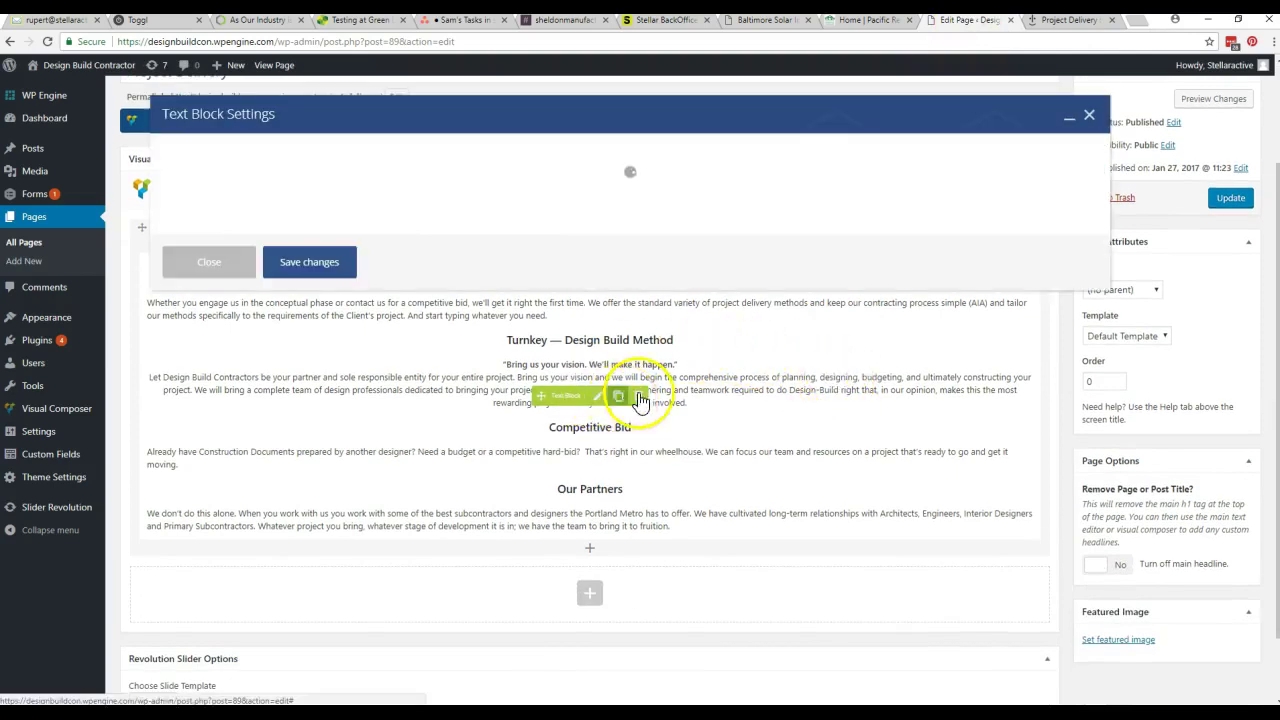
{"action": "scroll", "coordinate": [634, 290], "scroll_direction": "down", "scroll_amount": 5}
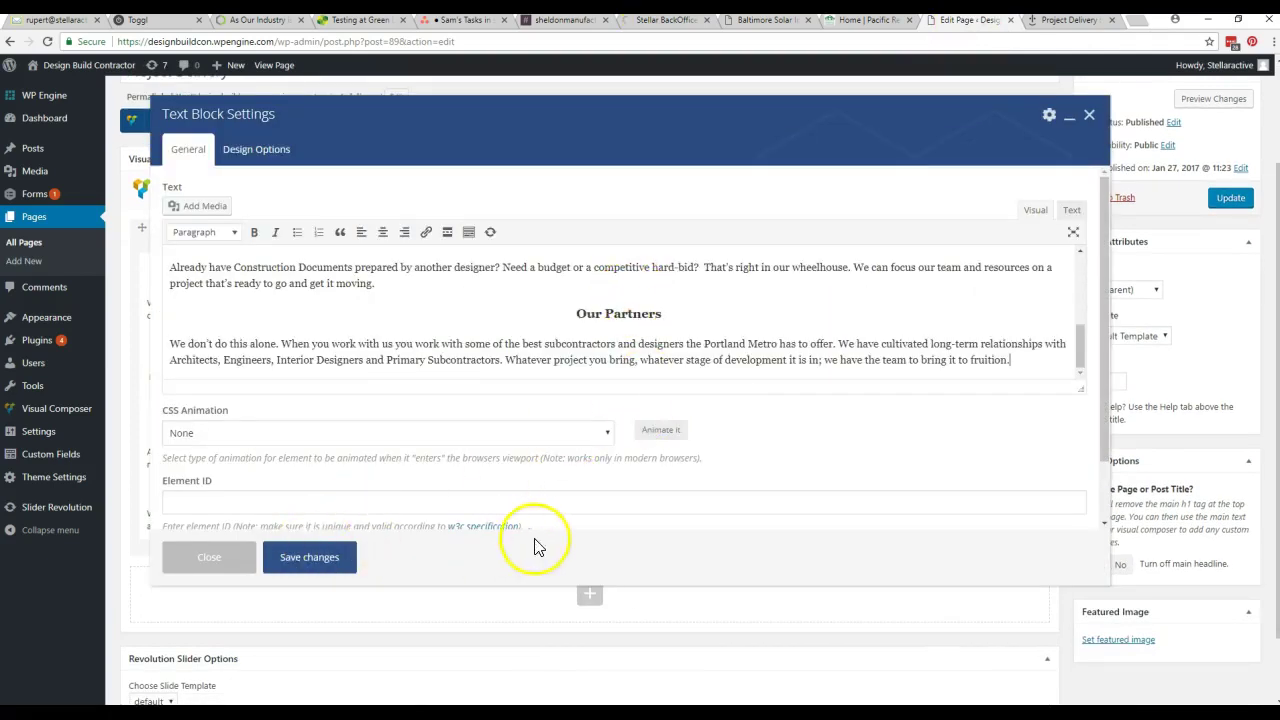
{"action": "scroll", "coordinate": [777, 315], "scroll_direction": "up", "scroll_amount": 3}
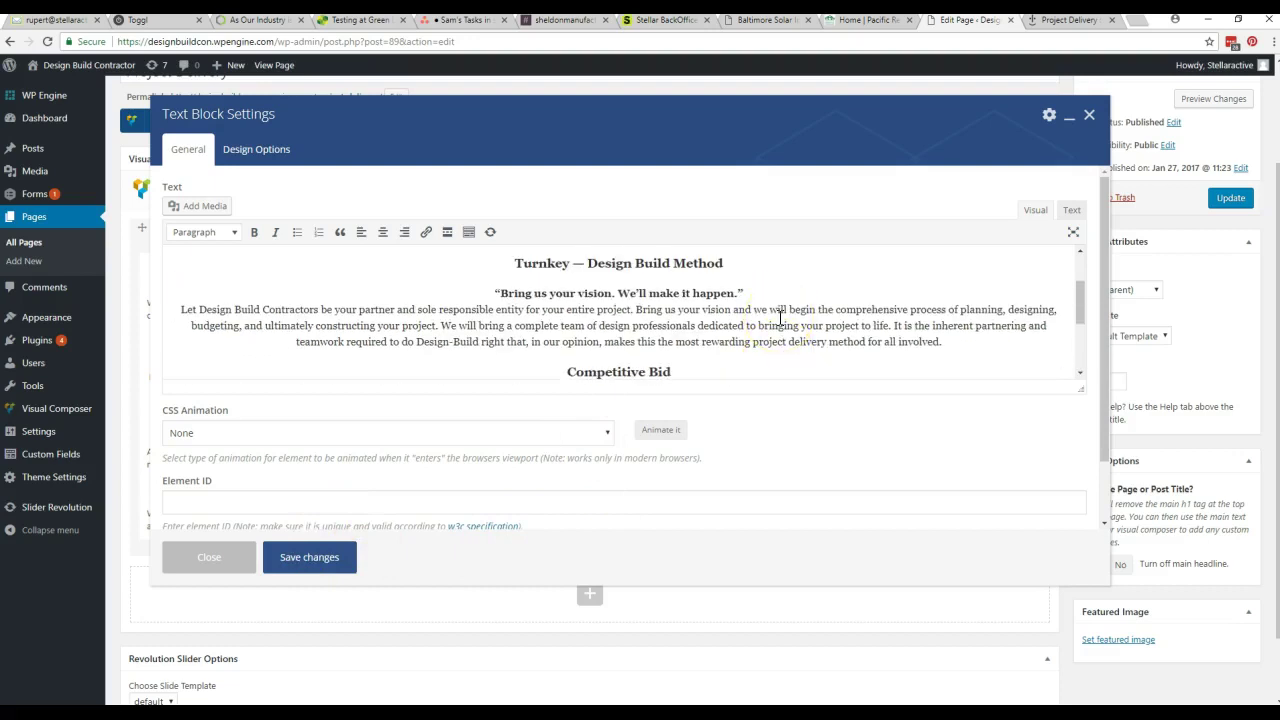
{"action": "scroll", "coordinate": [780, 319], "scroll_direction": "down", "scroll_amount": 1}
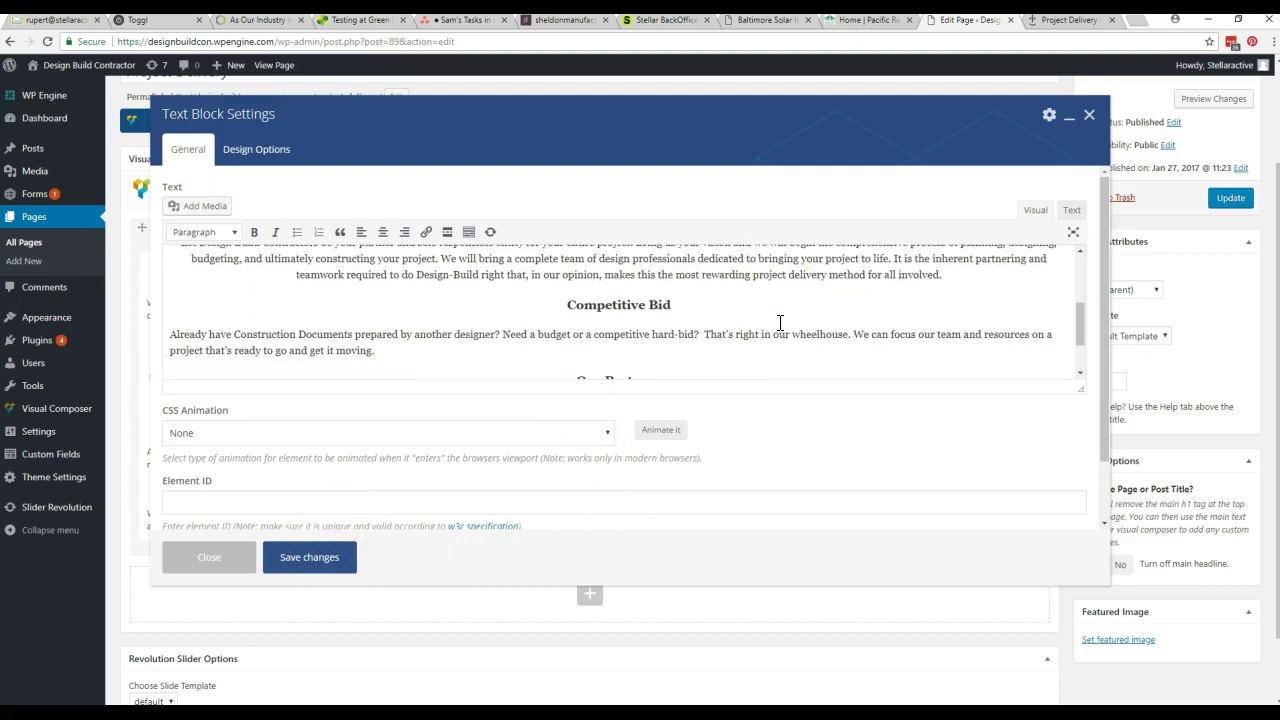
{"action": "scroll", "coordinate": [780, 323], "scroll_direction": "up", "scroll_amount": 5}
{"action": "left_click_drag", "start_coordinate": [697, 312], "coordinate": [871, 313]}
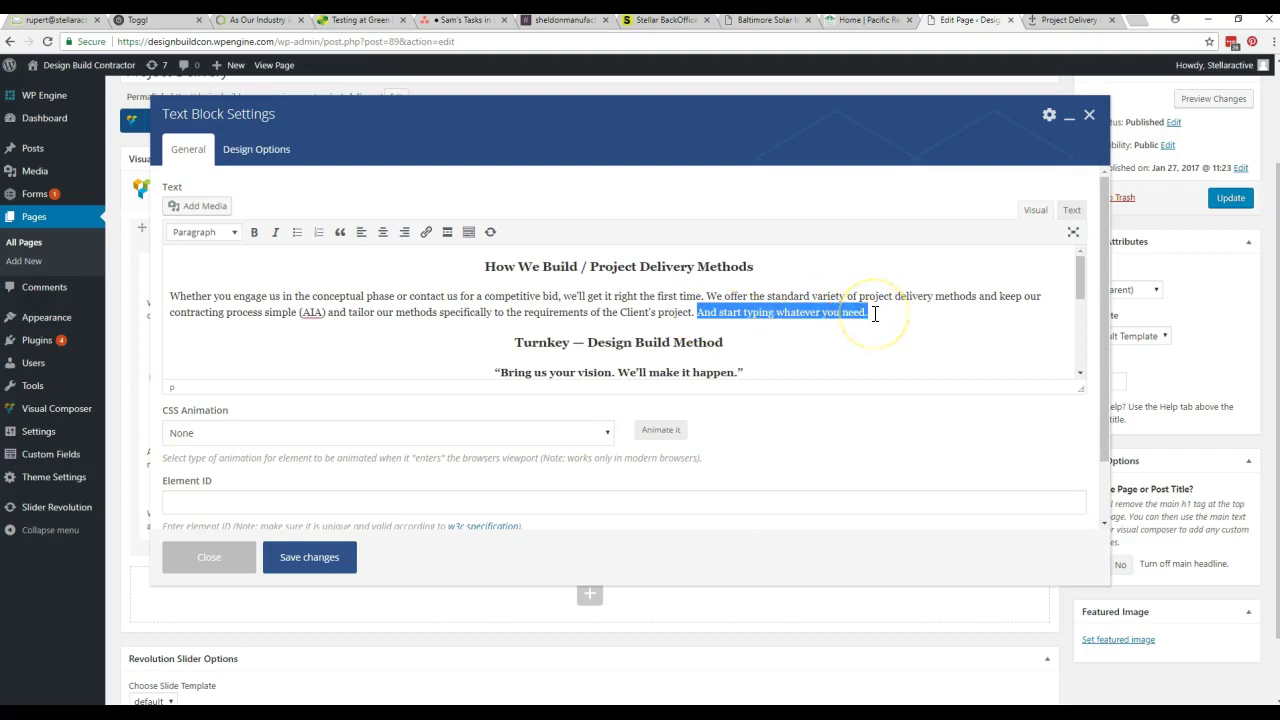
{"action": "type", "text": "Make a link"}
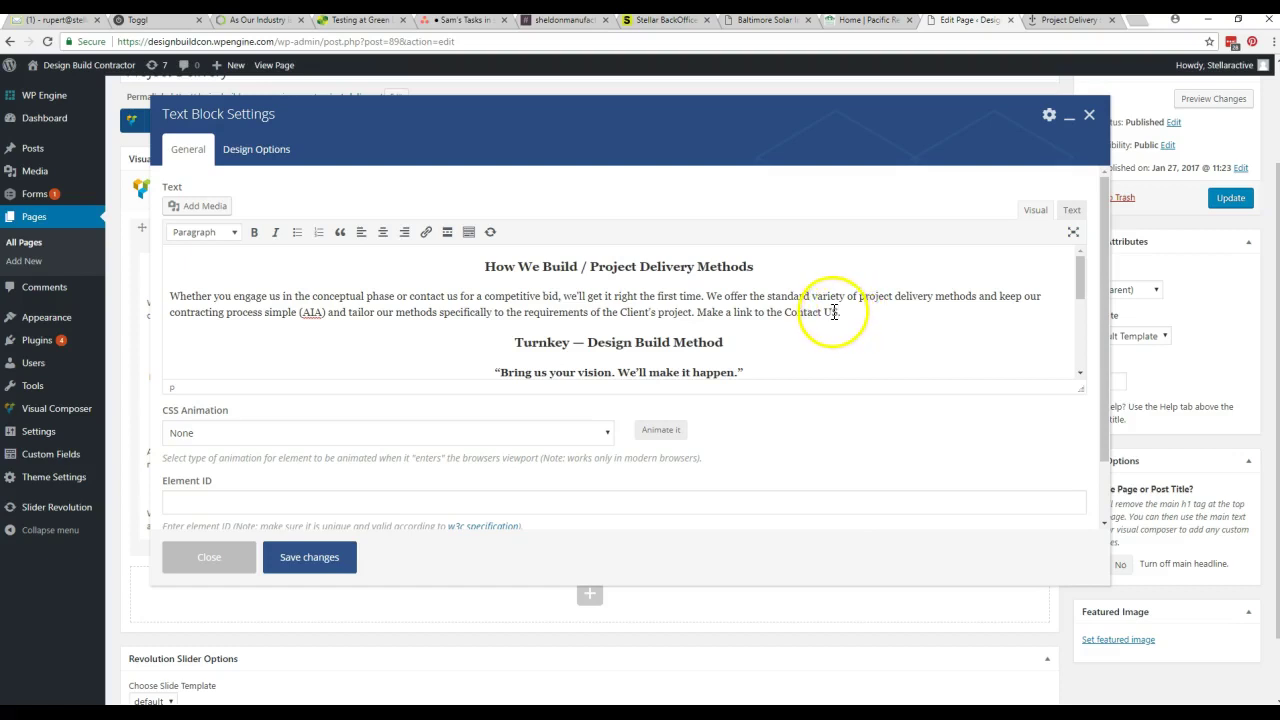
{"action": "left_click_drag", "start_coordinate": [839, 312], "coordinate": [787, 316]}
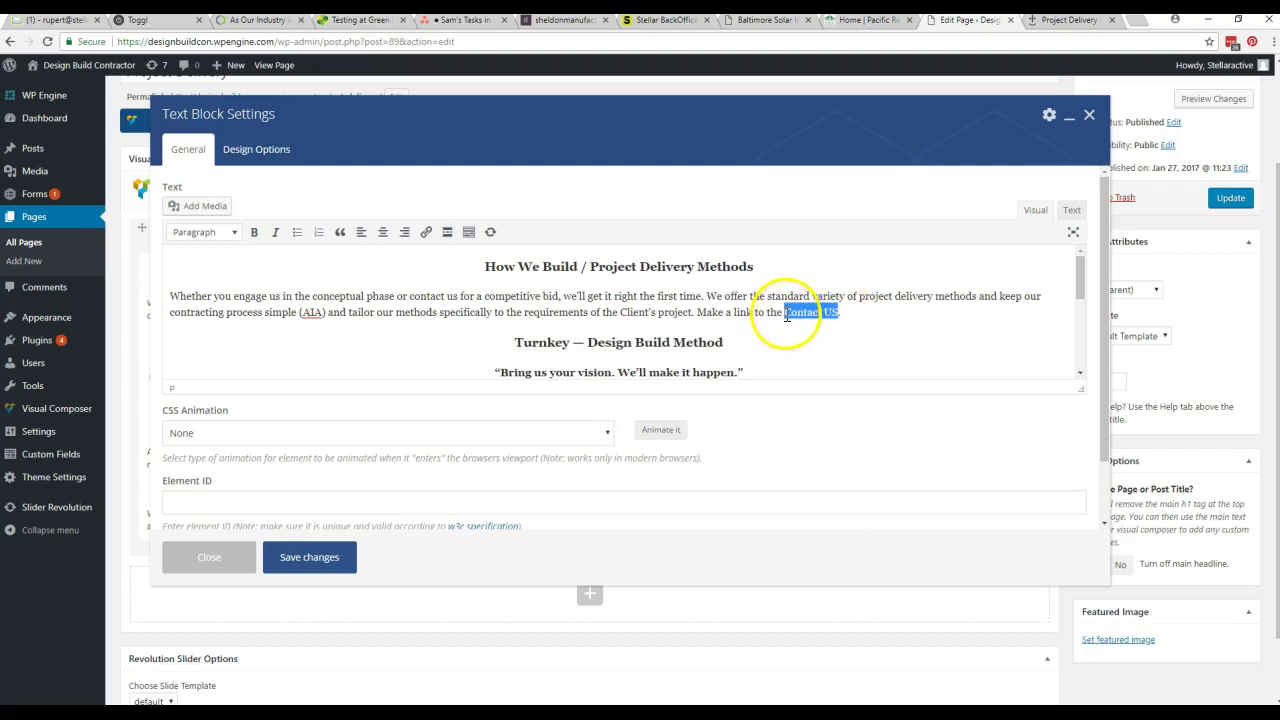
Link the 'Contact US' text to the site's Contact page (/contact/) through the link options
{"action": "left_click", "coordinate": [426, 235]}
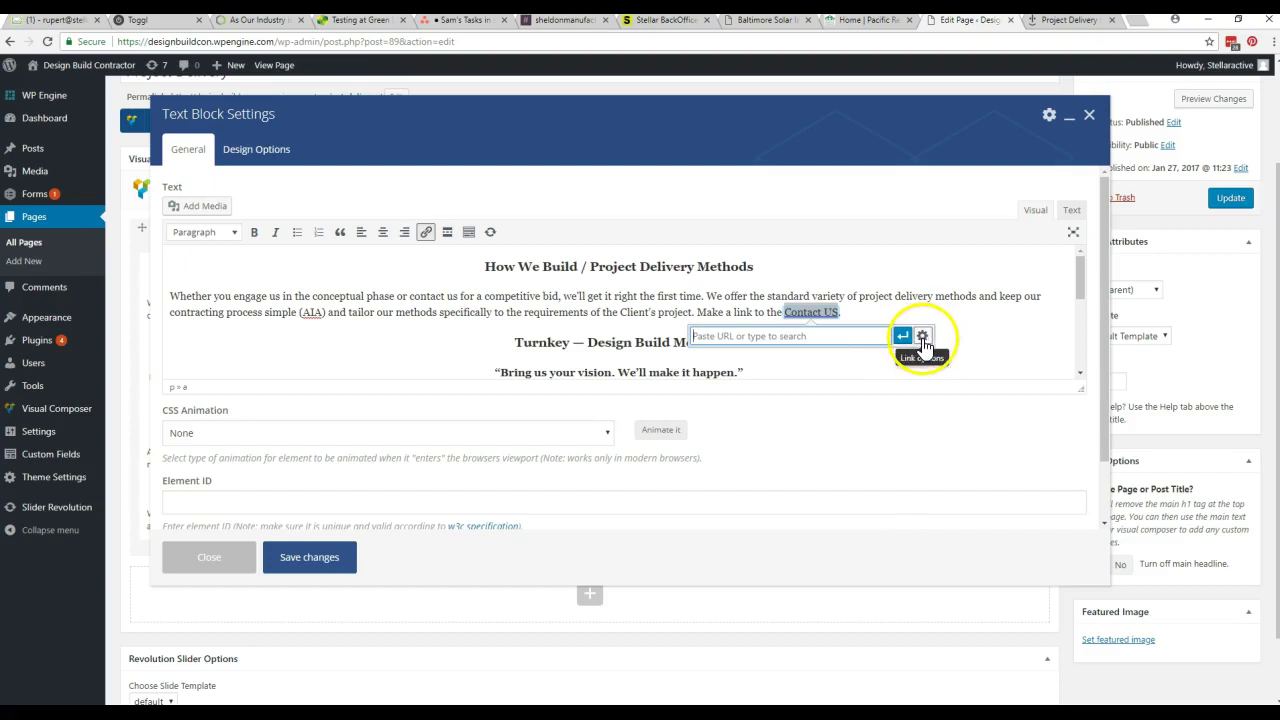
{"action": "left_click", "coordinate": [922, 338]}
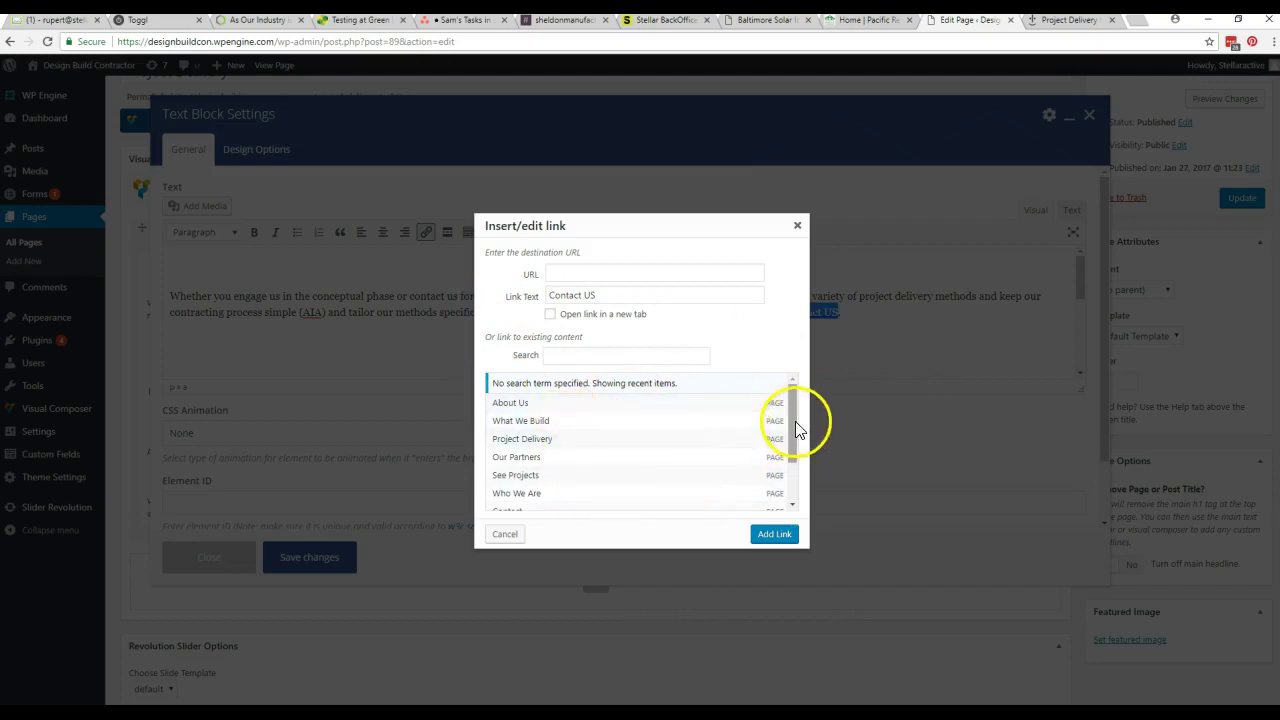
{"action": "left_click_drag", "start_coordinate": [800, 423], "coordinate": [788, 456]}
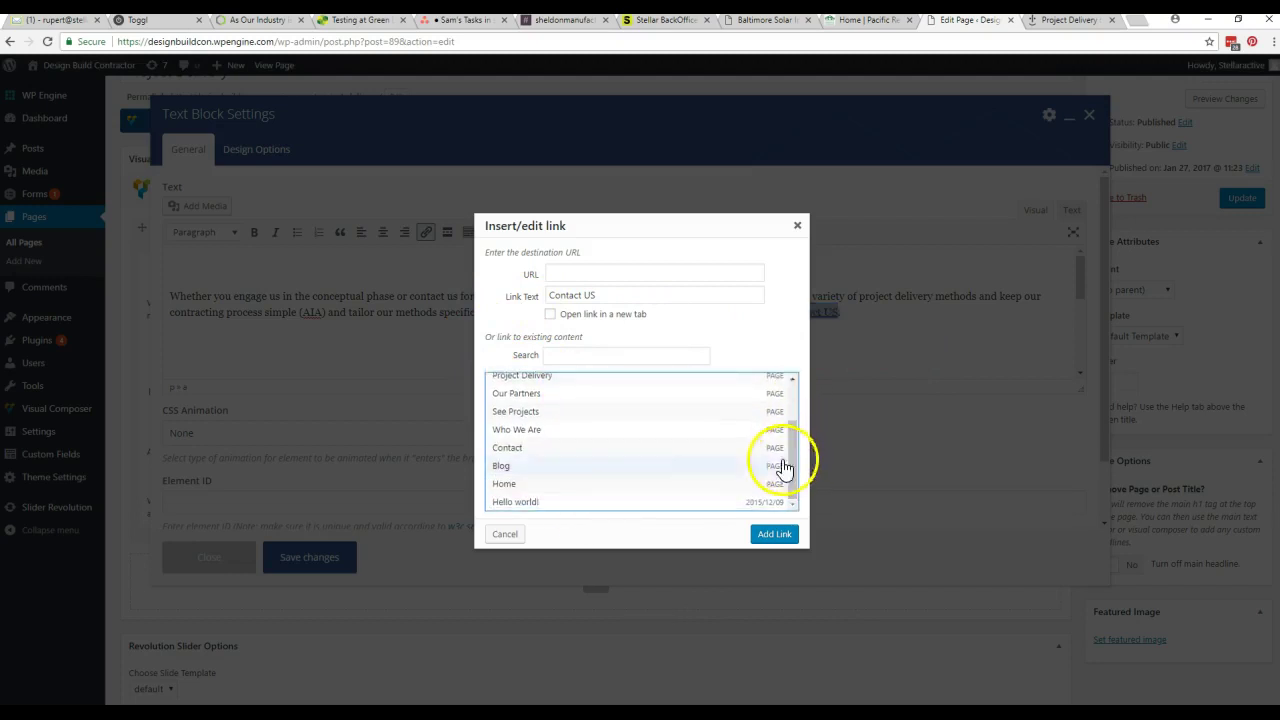
{"action": "left_click", "coordinate": [522, 456]}
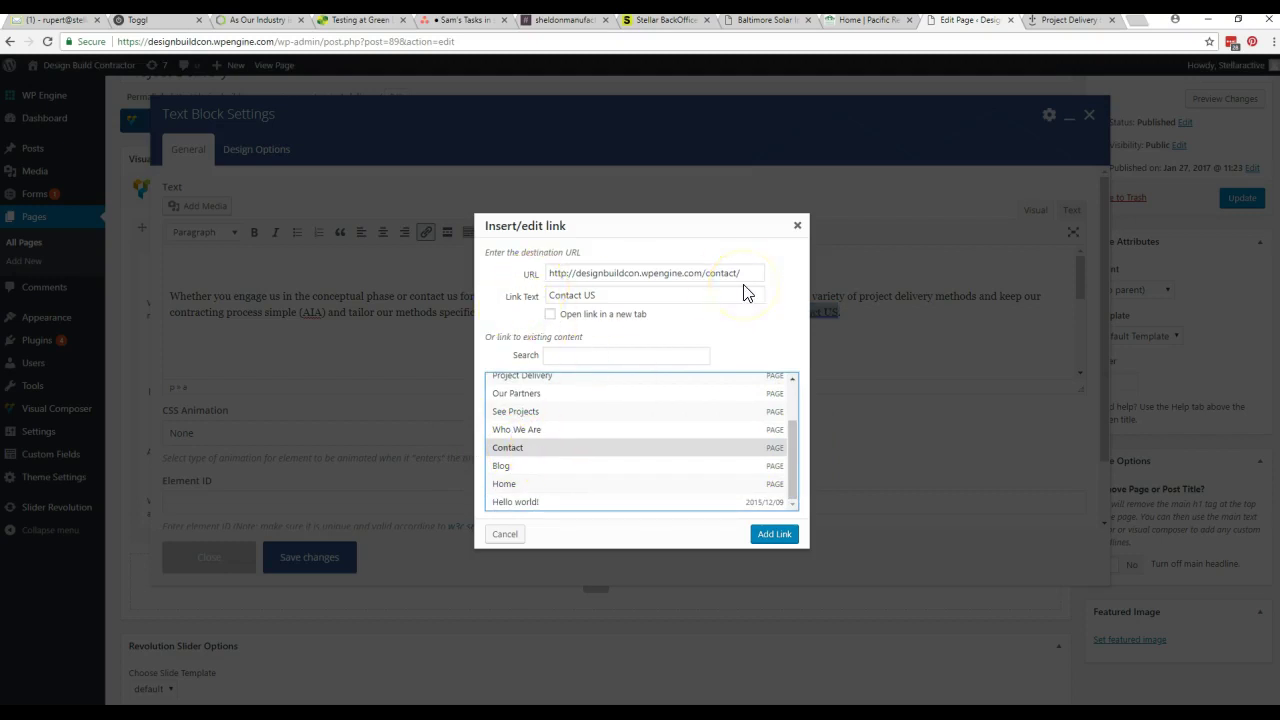
{"action": "left_click", "coordinate": [775, 536]}
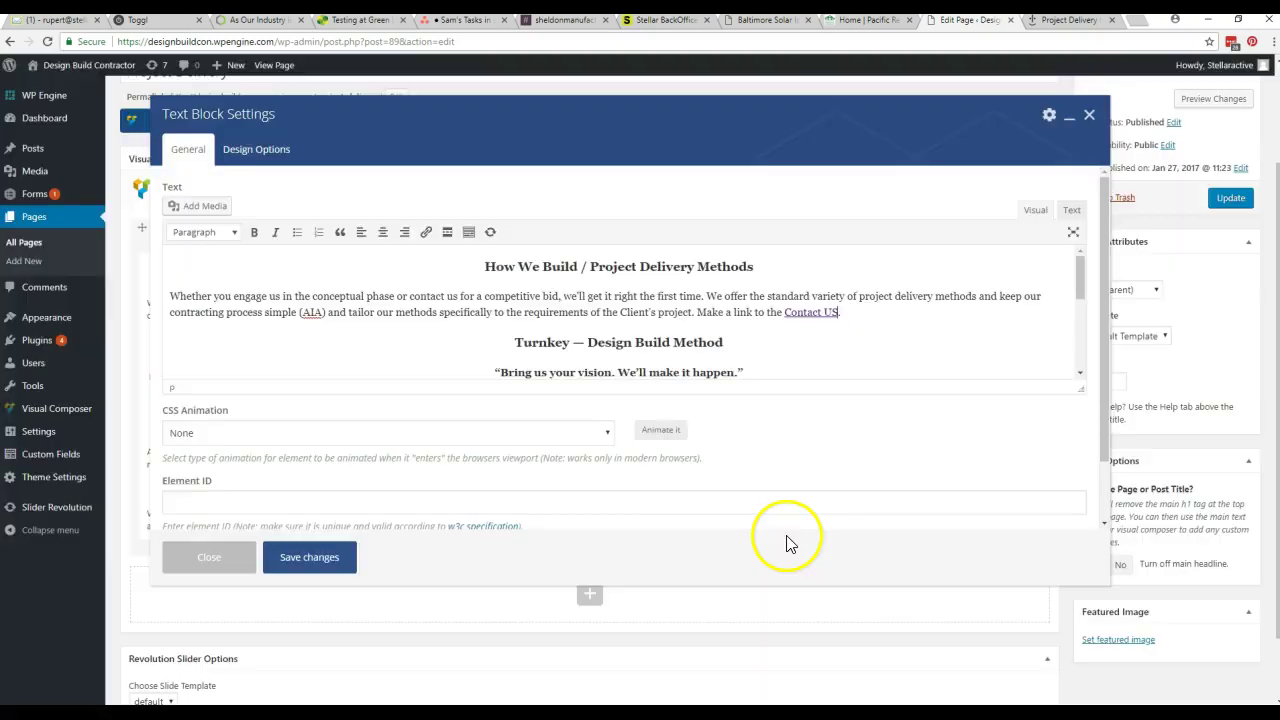
Save and update Project Delivery, then reload the live page and test the Contact US link
{"action": "left_click", "coordinate": [318, 557]}
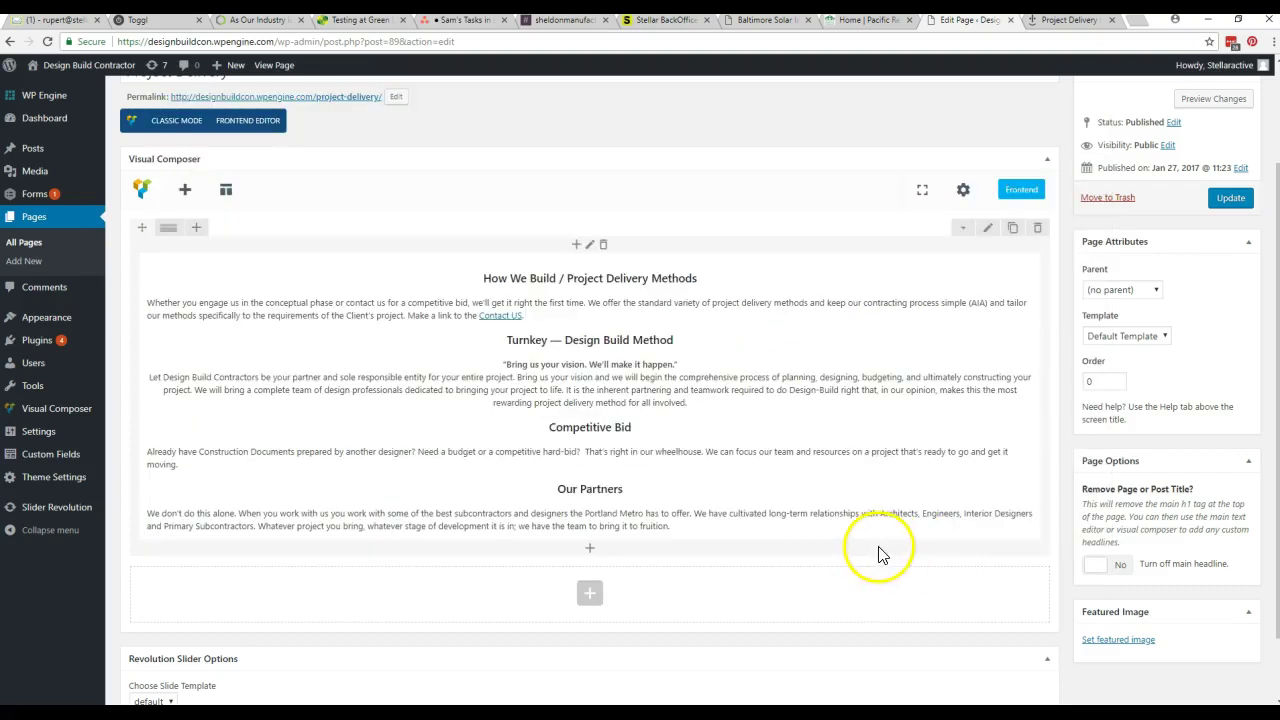
{"action": "left_click", "coordinate": [1235, 204]}
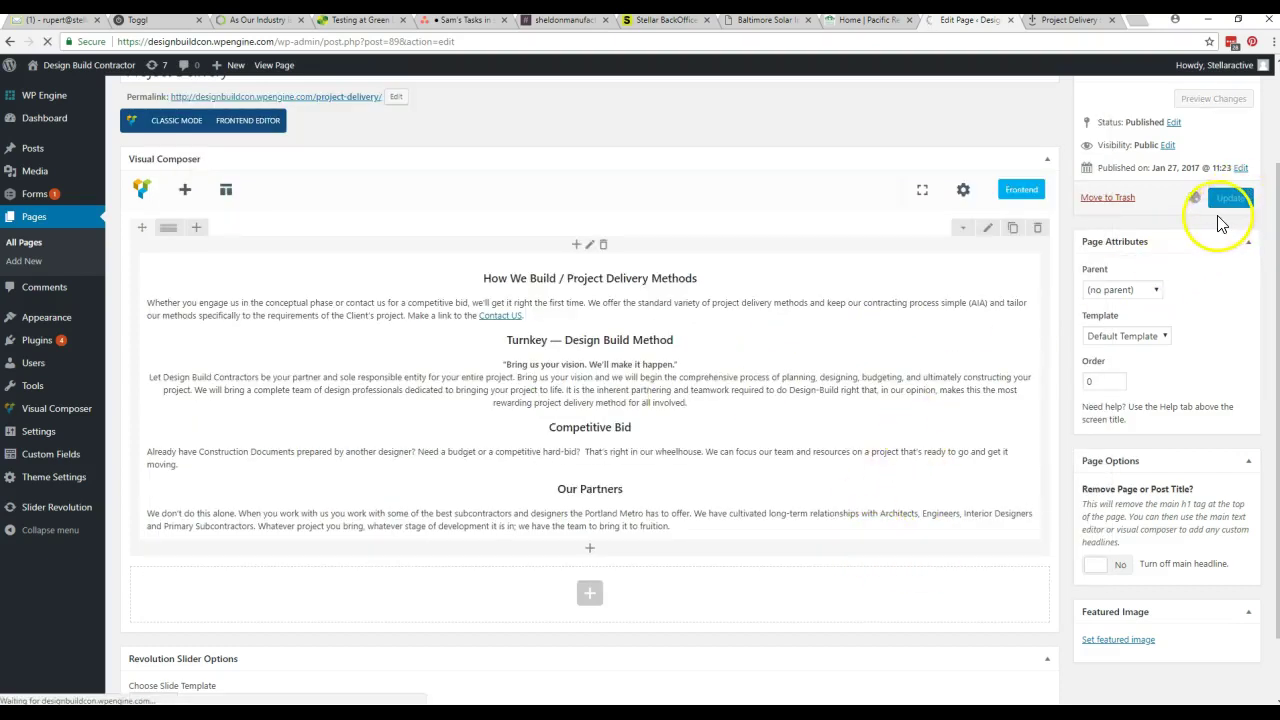
{"action": "left_click", "coordinate": [1062, 20]}
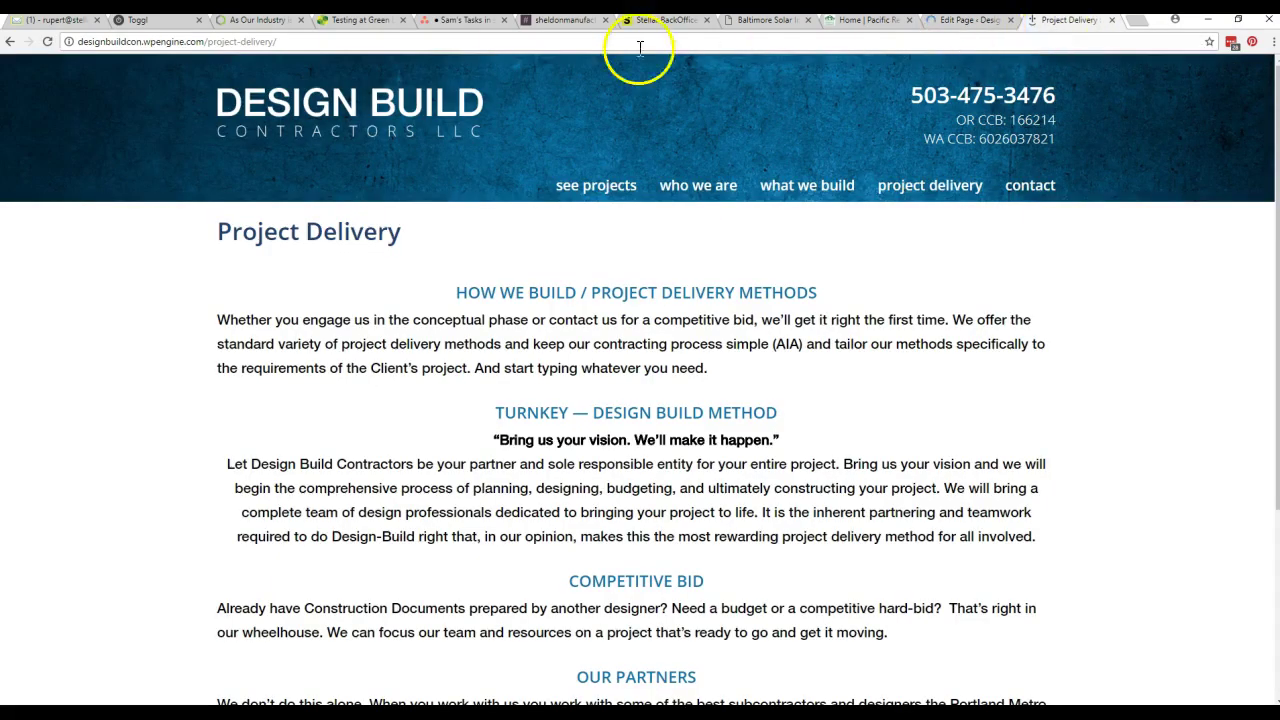
{"action": "left_click", "coordinate": [47, 41]}
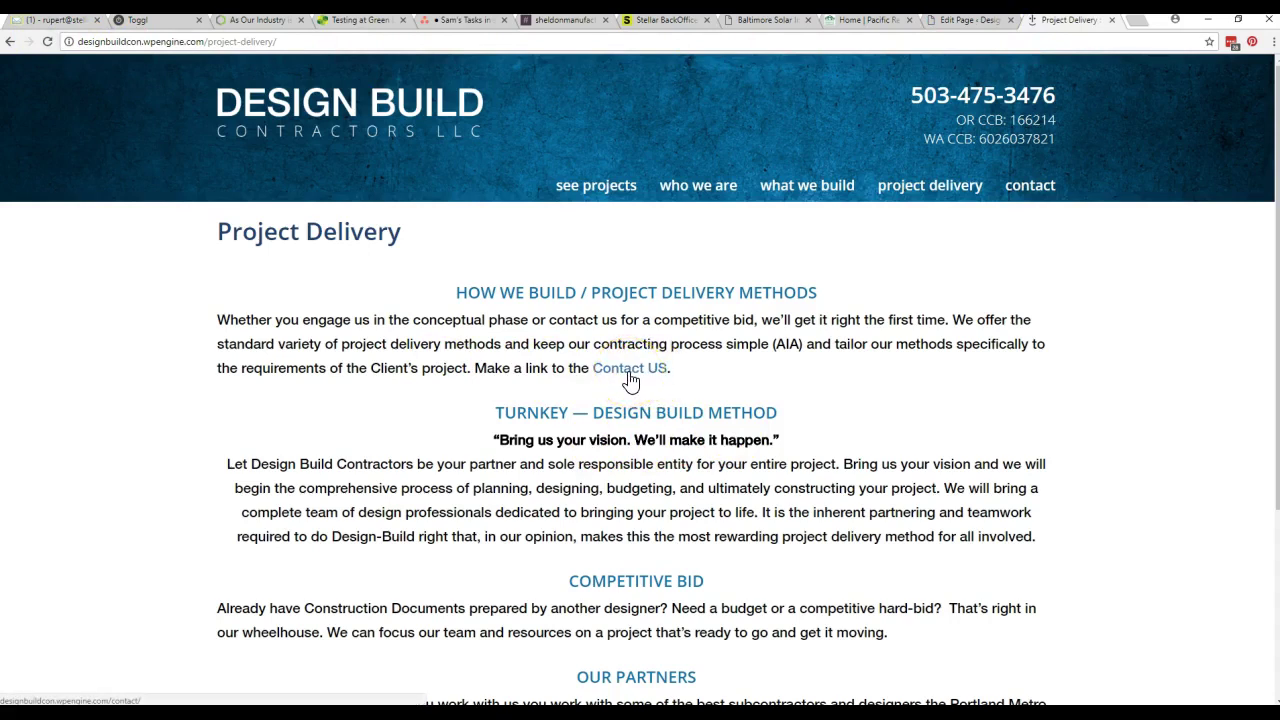
{"action": "left_click", "coordinate": [668, 378]}
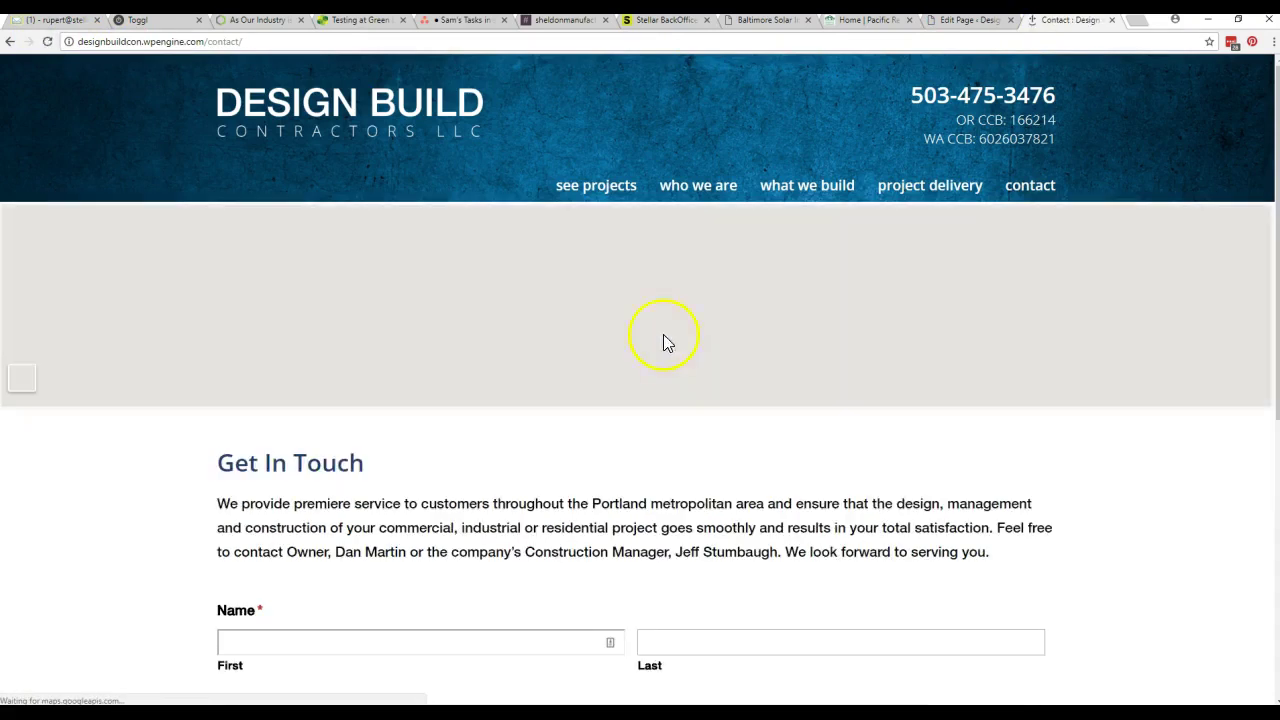
{"action": "left_click", "coordinate": [10, 41]}
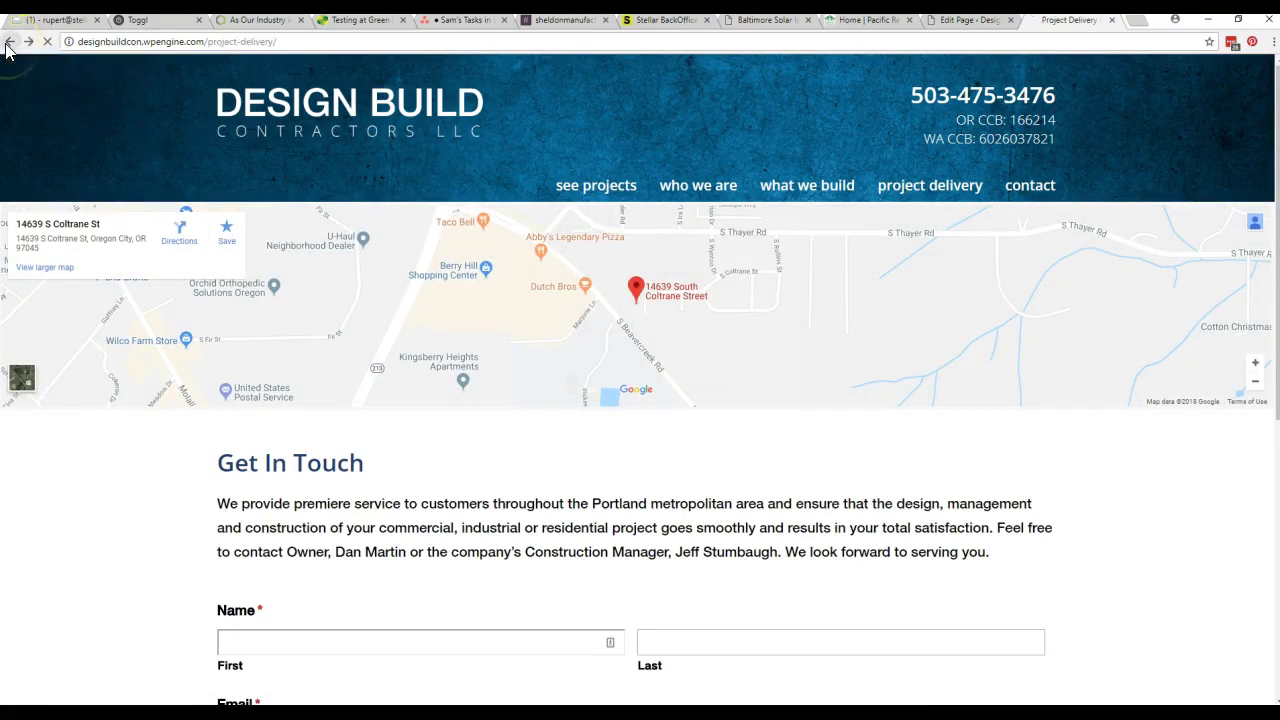
Reopen the text block editor and copy the google.com address from a new browser tab
{"action": "left_click", "coordinate": [962, 20]}
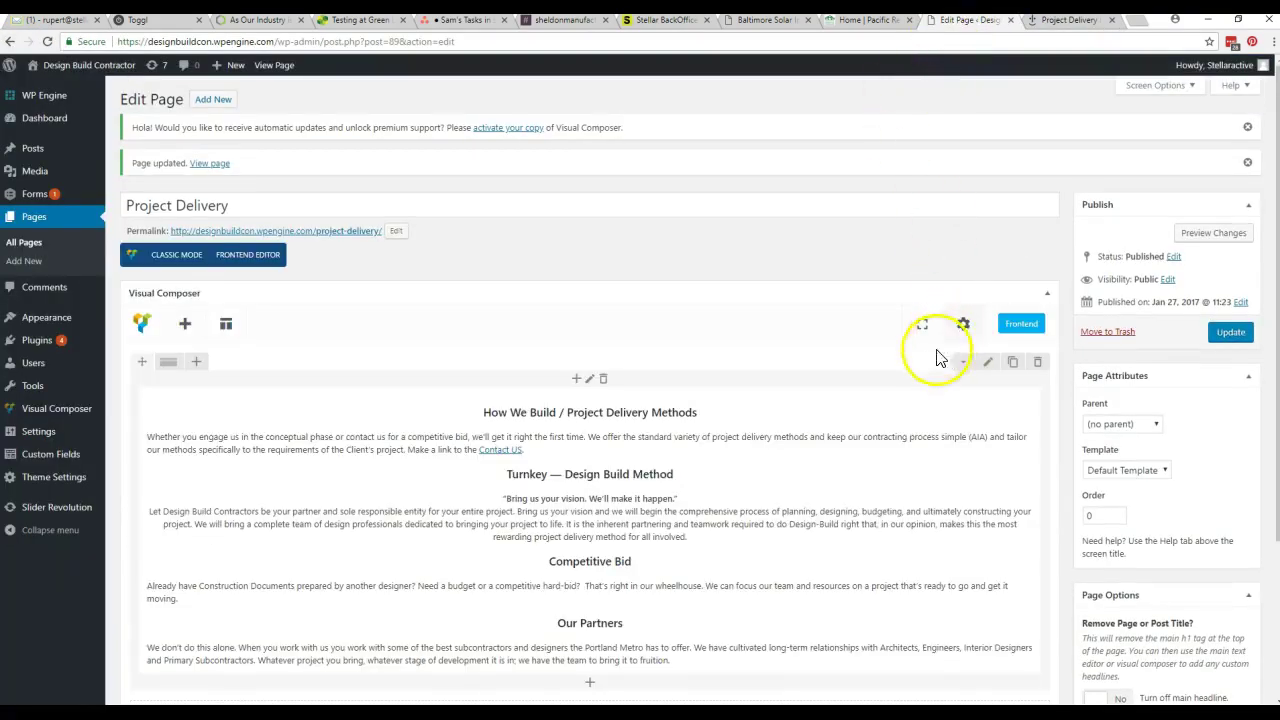
{"action": "left_click", "coordinate": [603, 530]}
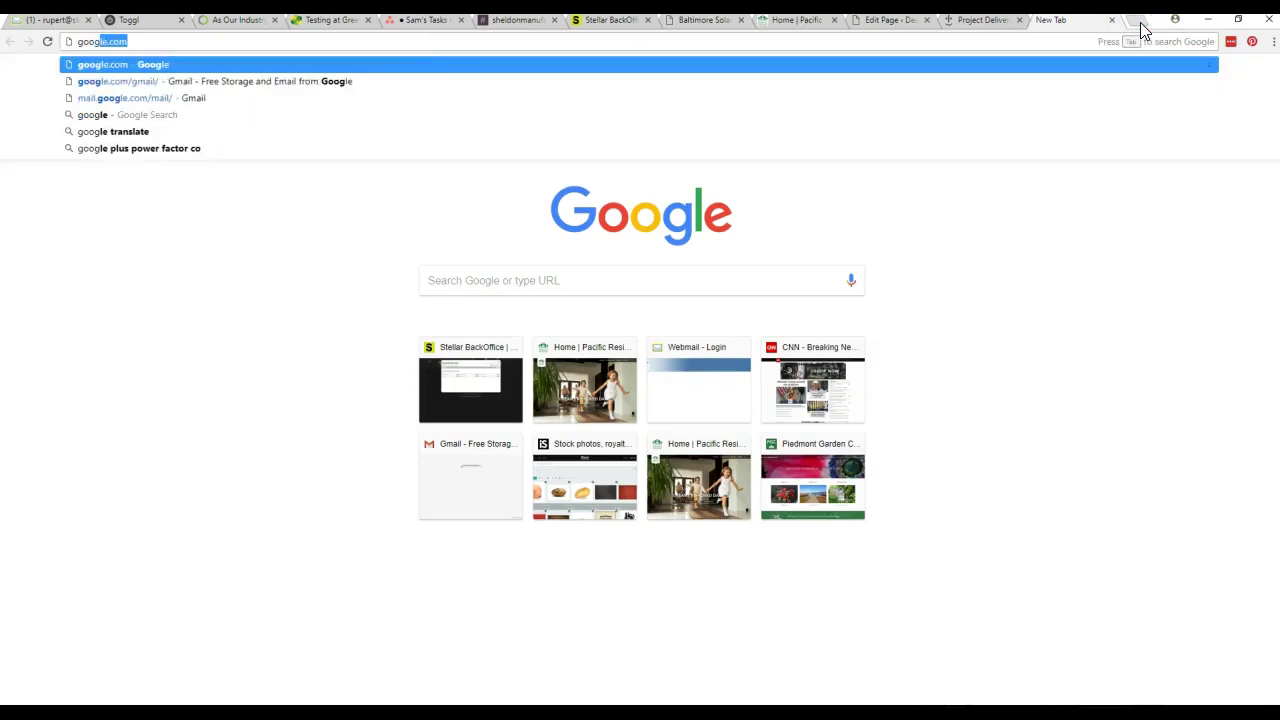
{"action": "key", "text": "Return"}
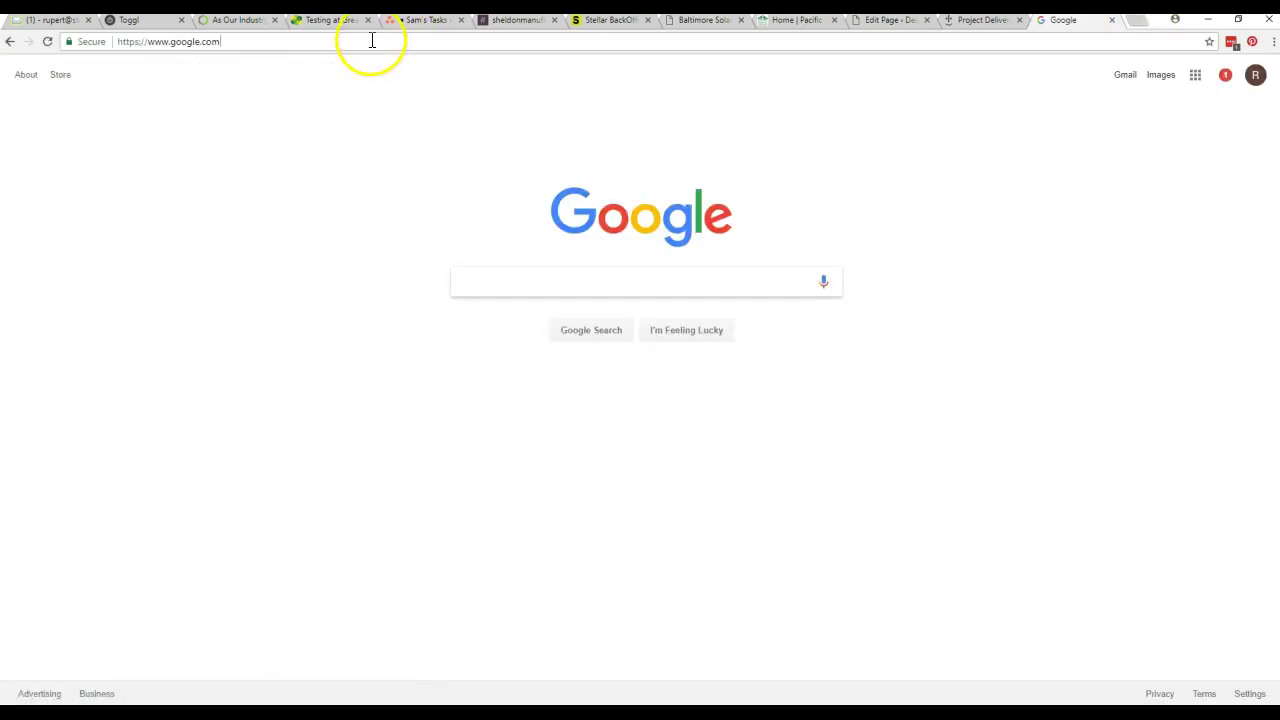
{"action": "left_click", "coordinate": [372, 40]}
{"action": "key", "text": "ctrl+c"}
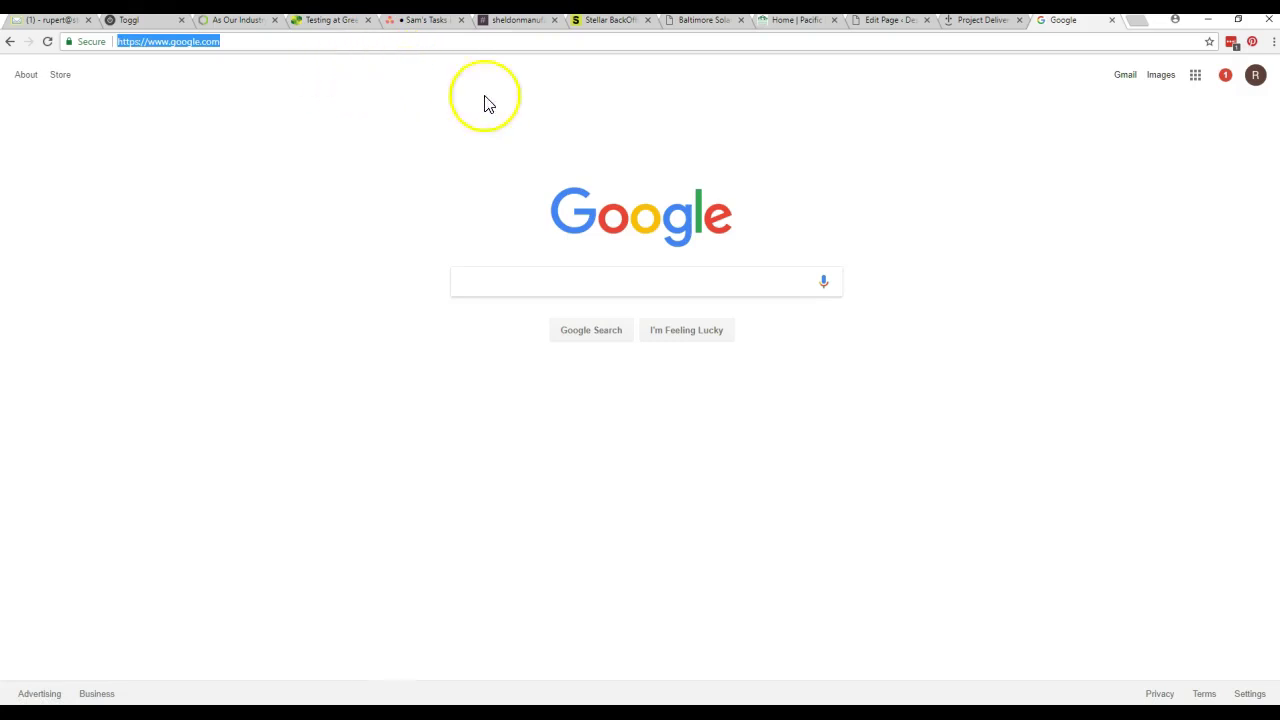
{"action": "left_click", "coordinate": [878, 24]}
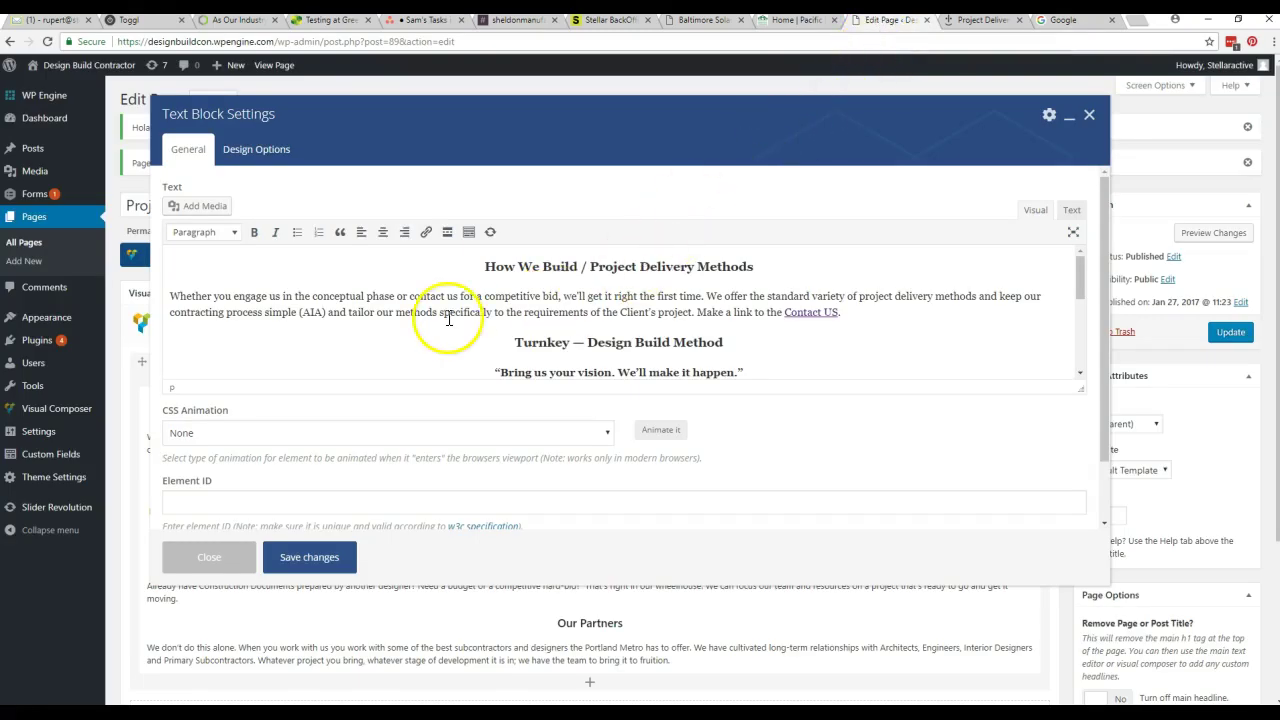
{"action": "left_click", "coordinate": [812, 314]}
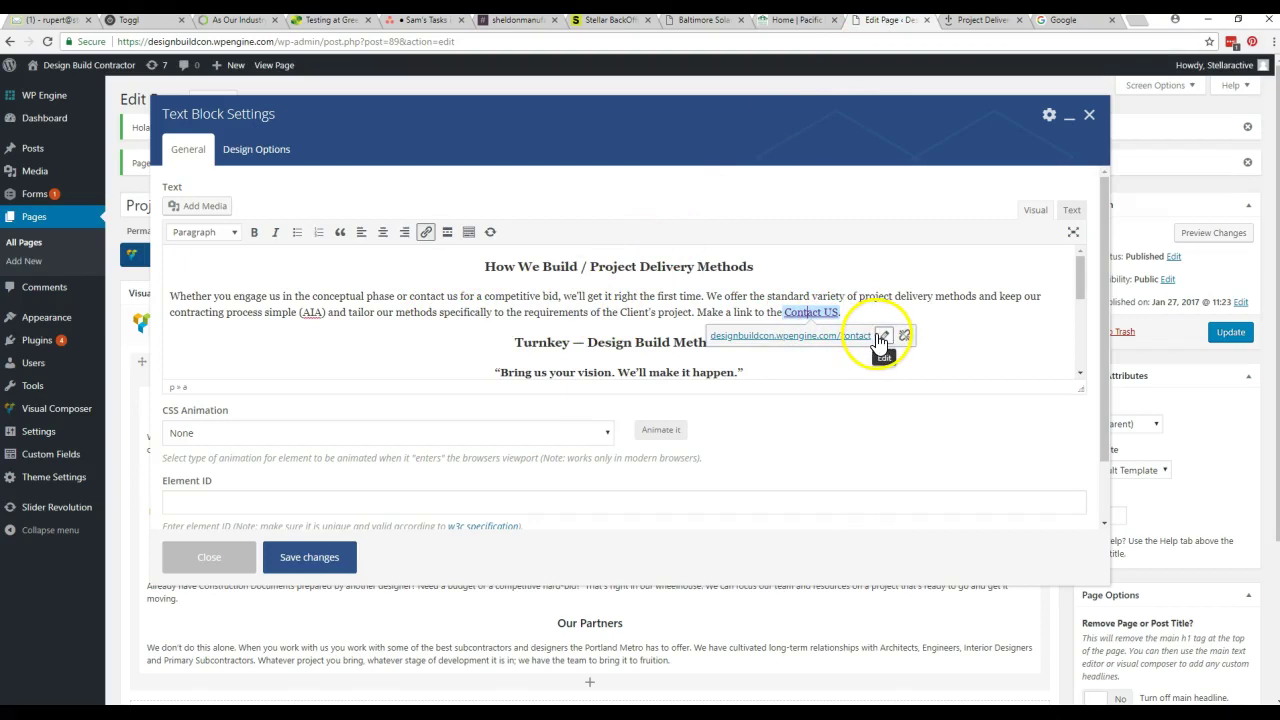
{"action": "left_click", "coordinate": [883, 337]}
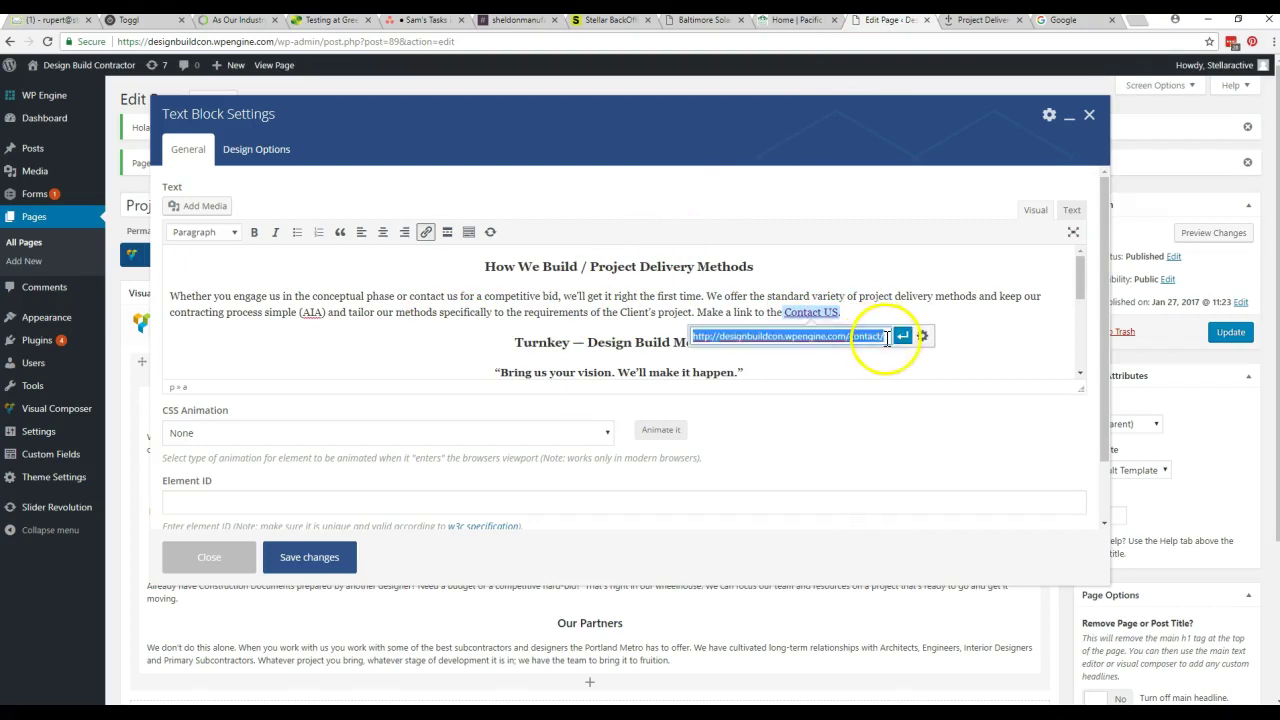
{"action": "left_click", "coordinate": [922, 335]}
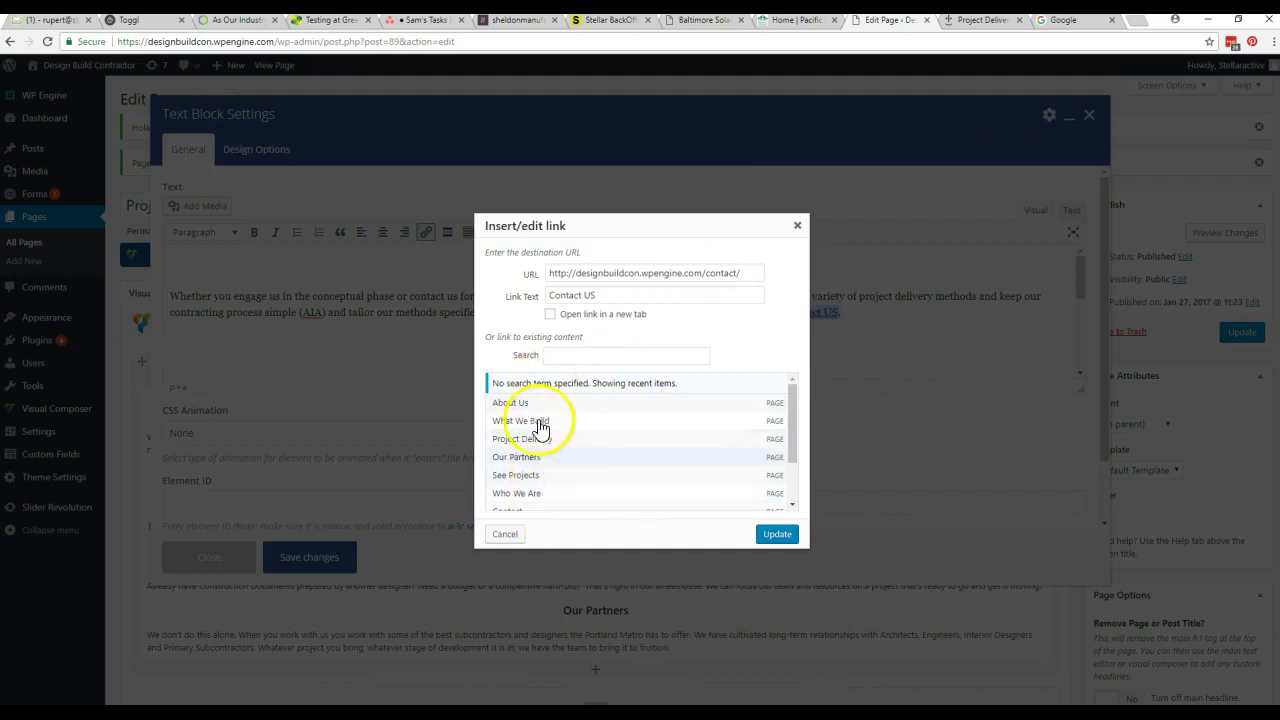
{"action": "left_click_drag", "start_coordinate": [740, 272], "coordinate": [545, 276]}
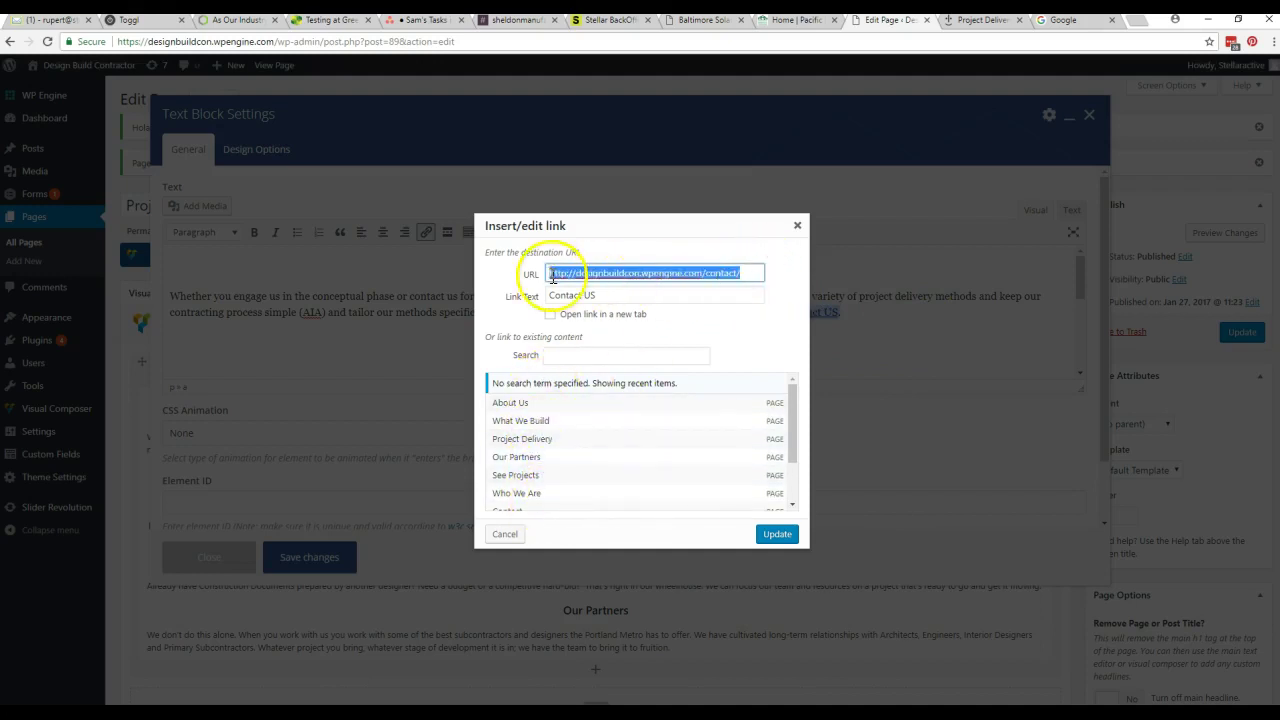
{"action": "key", "text": "ctrl+v"}
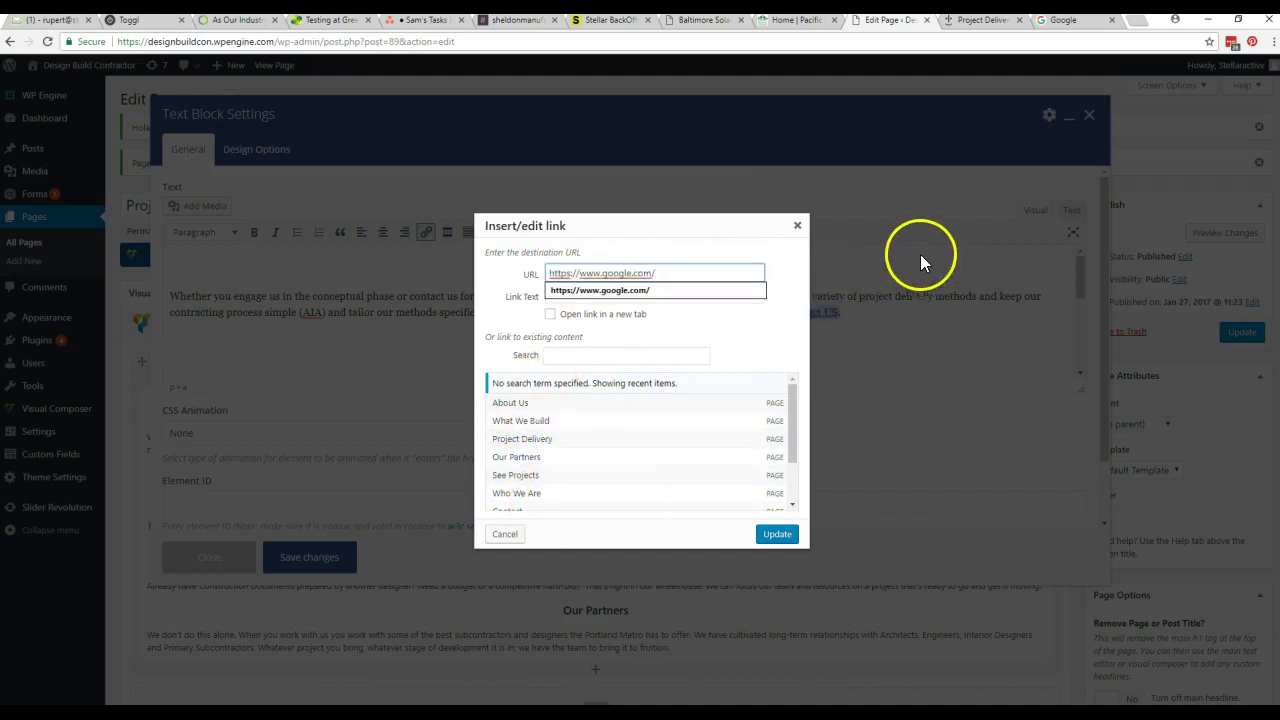
{"action": "left_click", "coordinate": [749, 252]}
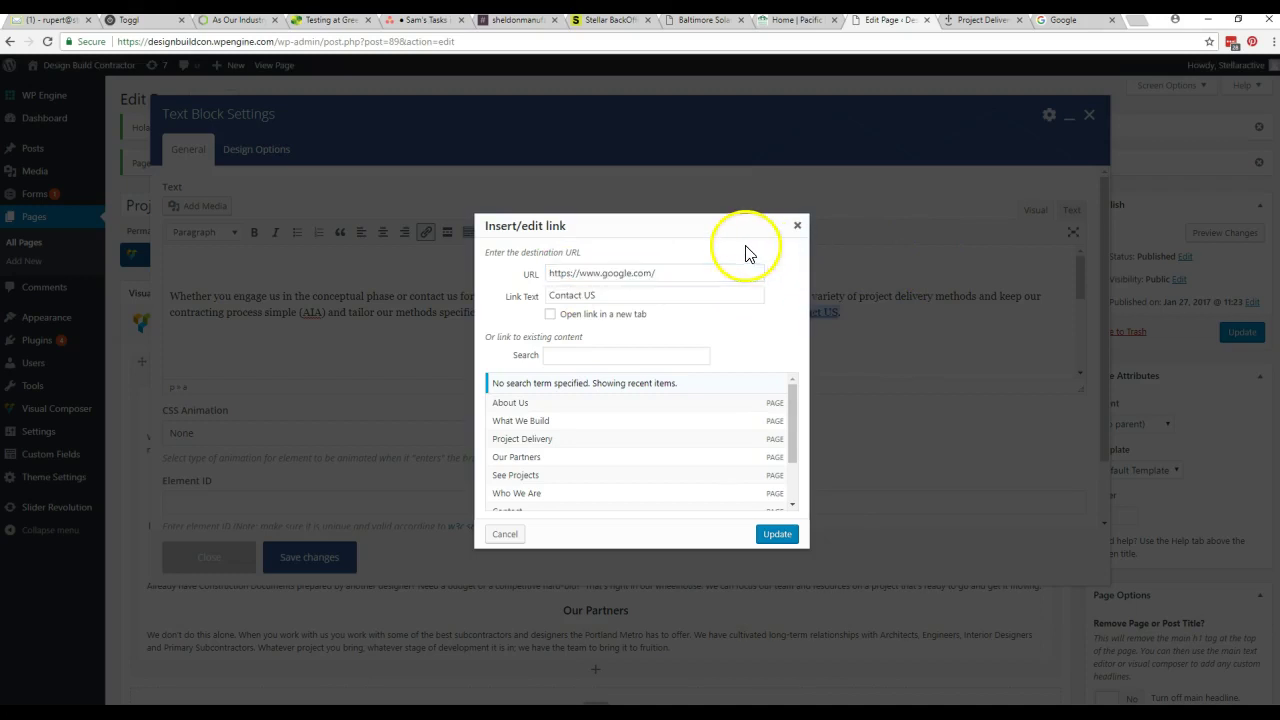
{"action": "left_click", "coordinate": [550, 315]}
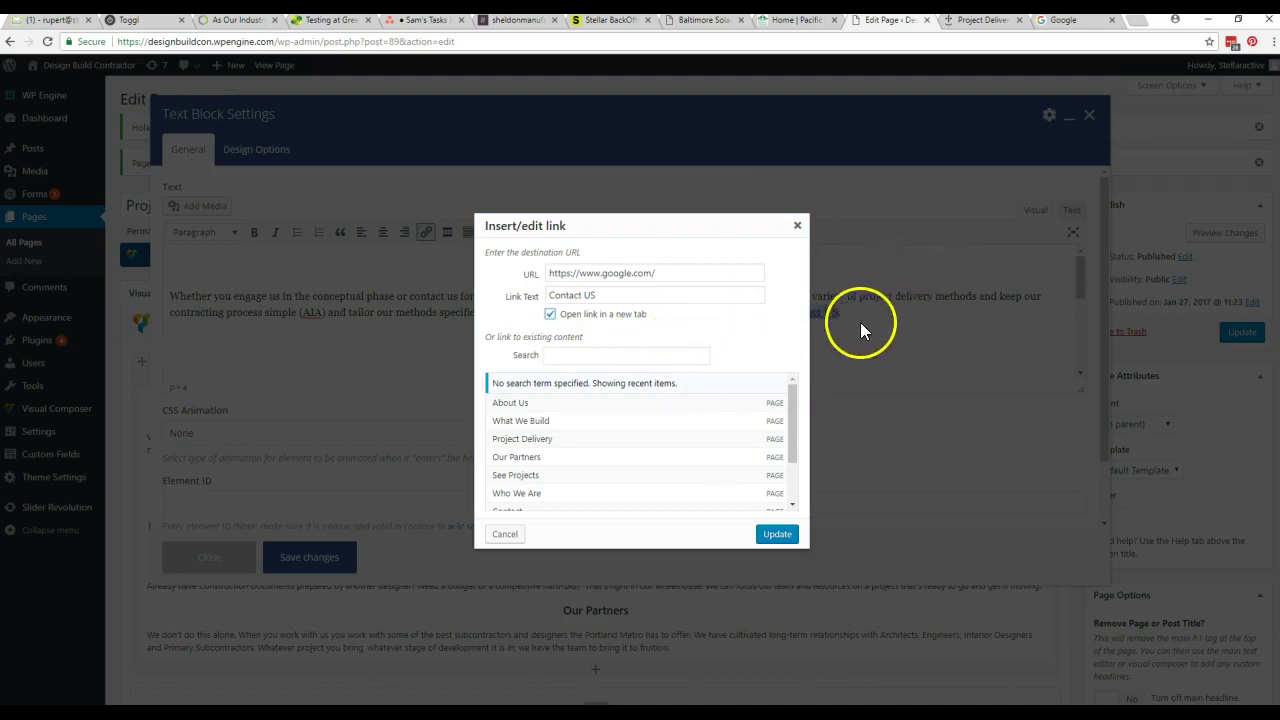
{"action": "left_click", "coordinate": [778, 535]}
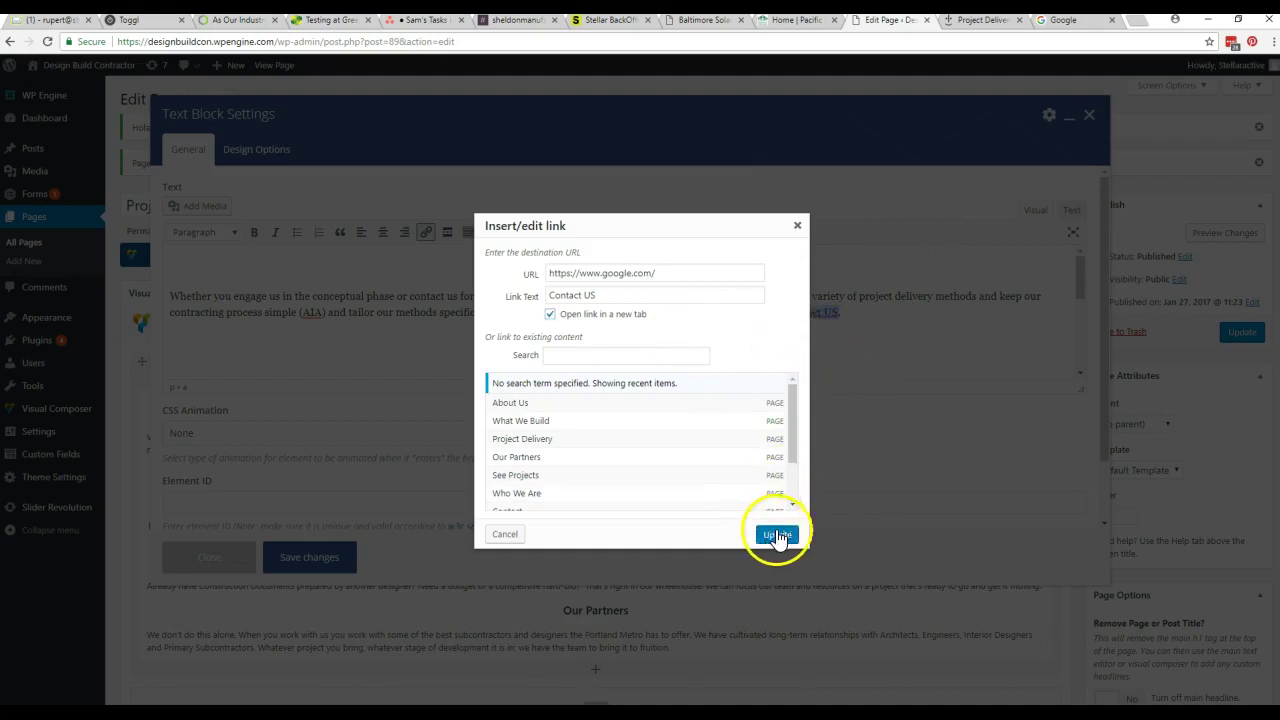
Save and update the page, then confirm live Contact US opens Google in a new tab
{"action": "left_click", "coordinate": [305, 556]}
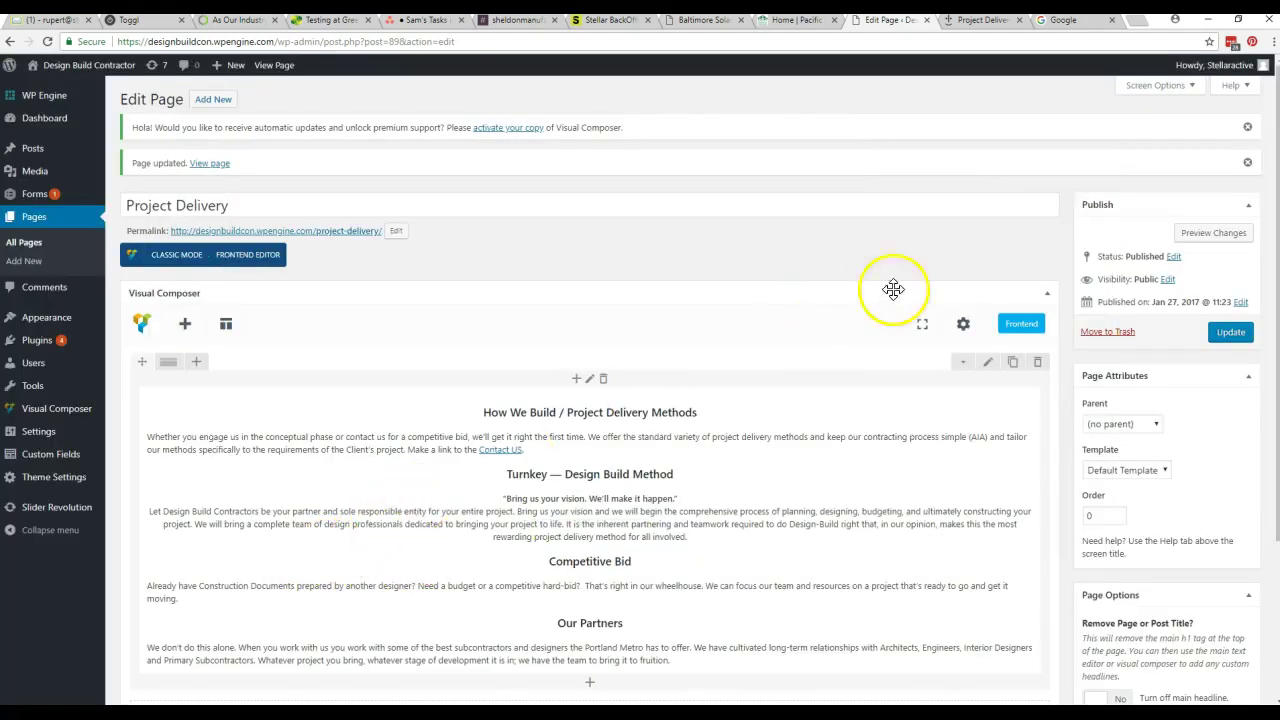
{"action": "left_click", "coordinate": [1231, 333]}
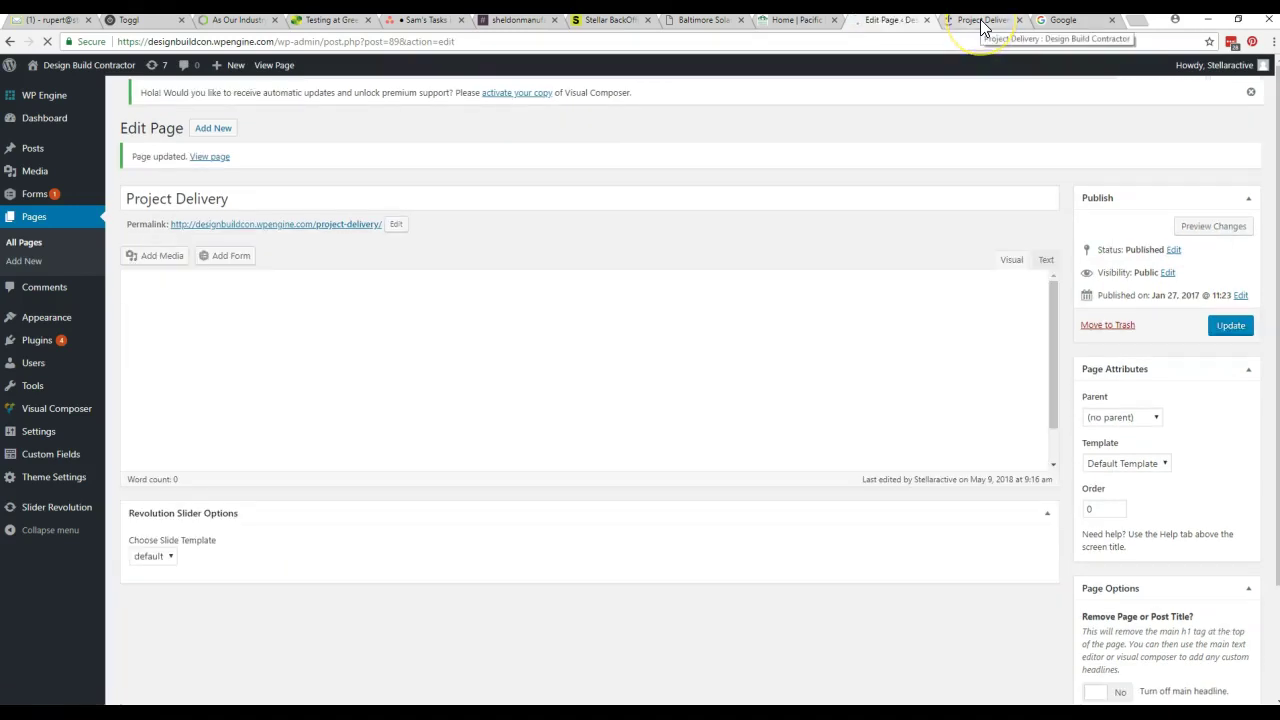
{"action": "left_click", "coordinate": [982, 21]}
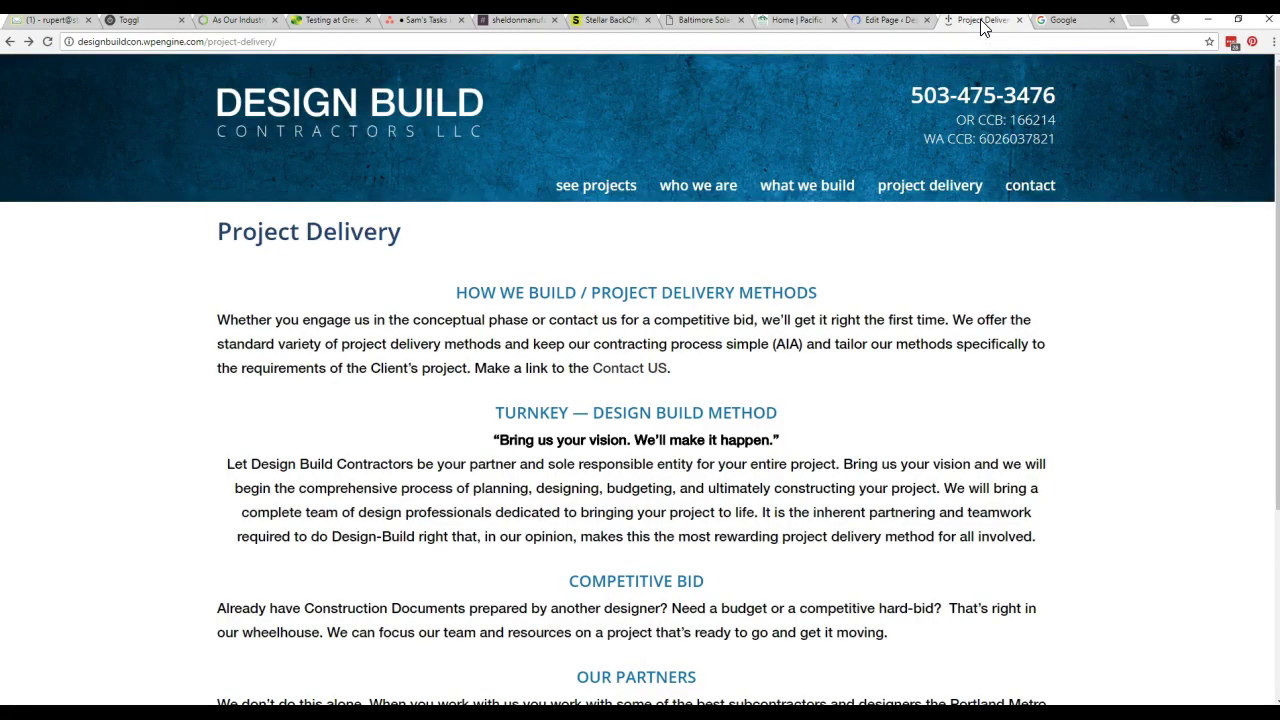
{"action": "left_click", "coordinate": [1112, 20]}
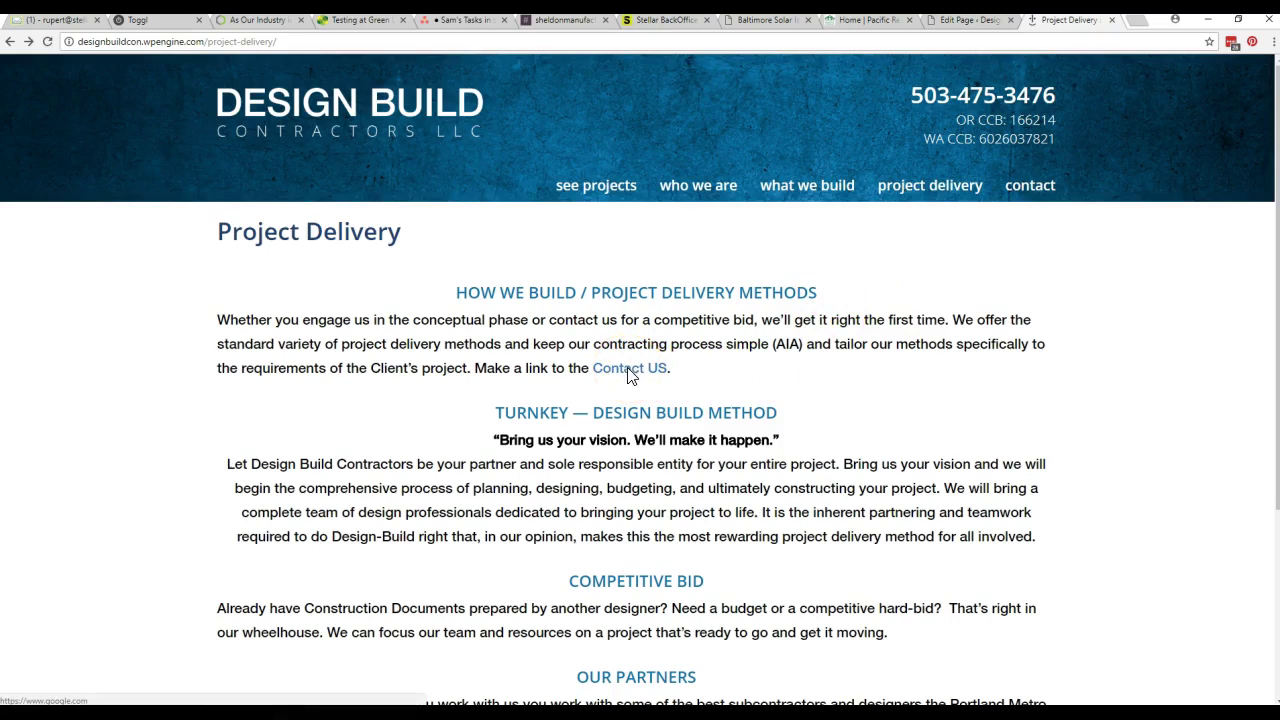
{"action": "left_click", "coordinate": [629, 370]}
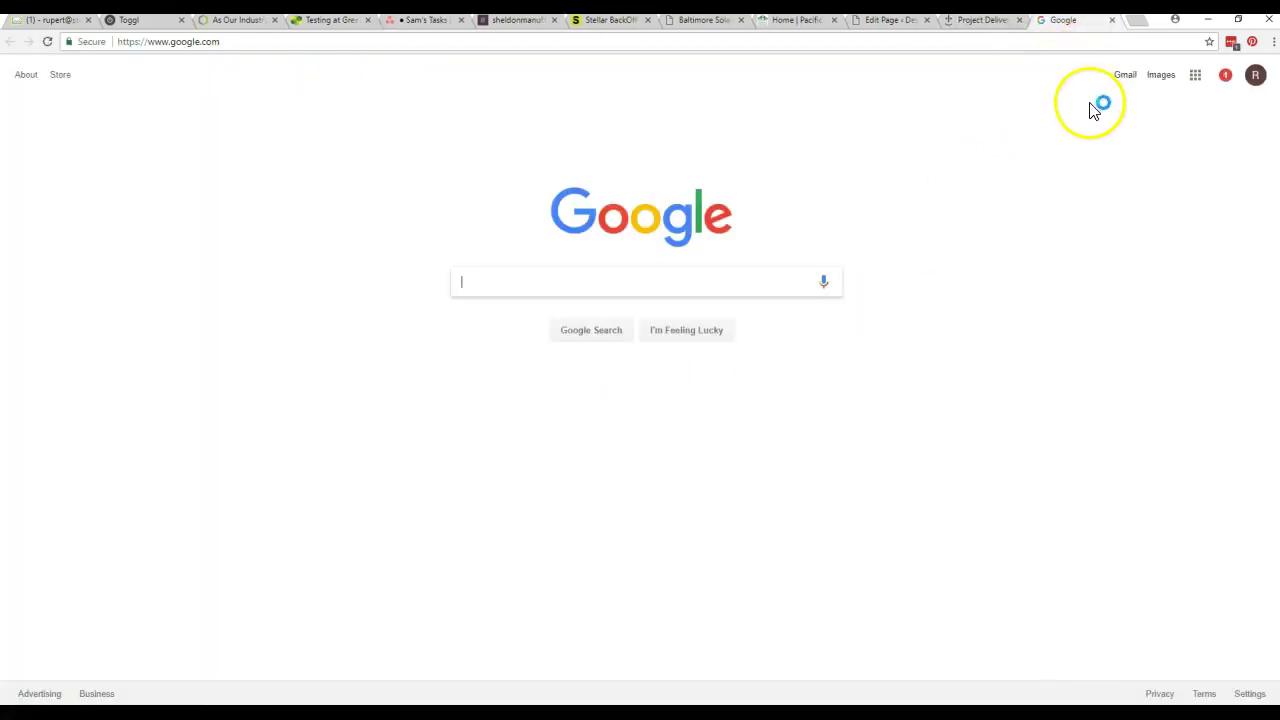
{"action": "left_click", "coordinate": [1111, 20]}
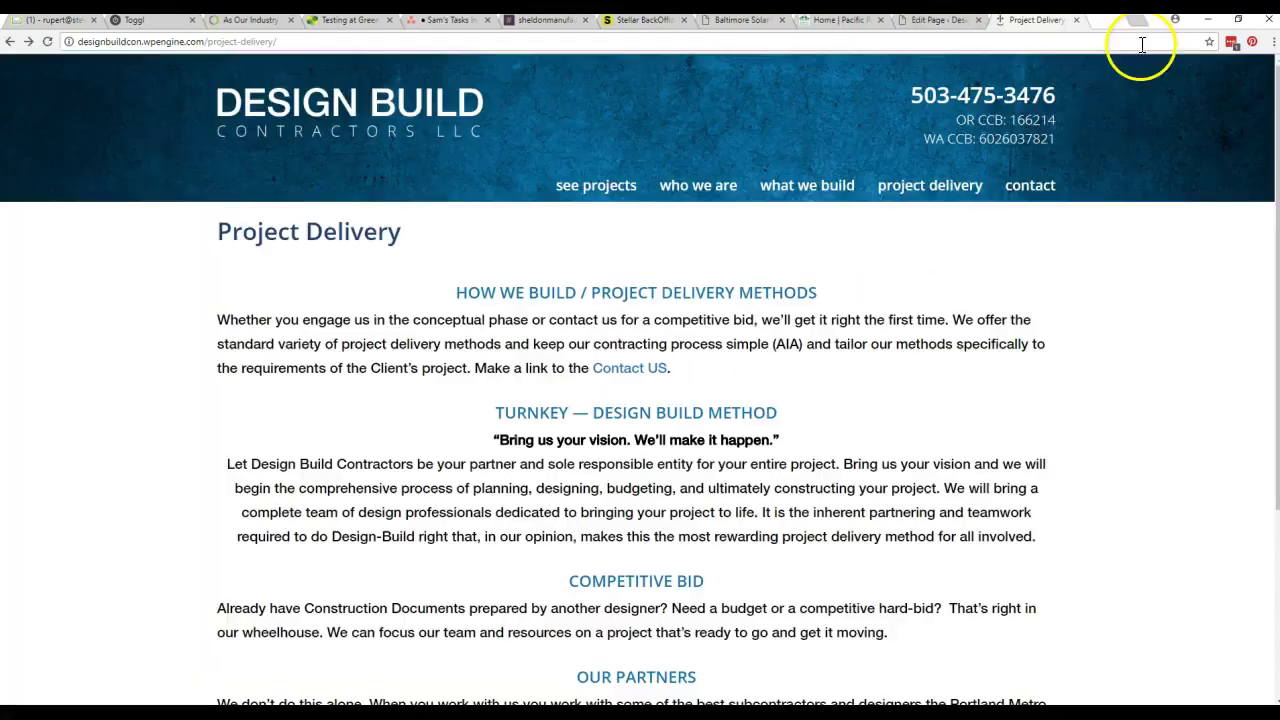
{"action": "left_click", "coordinate": [938, 21]}
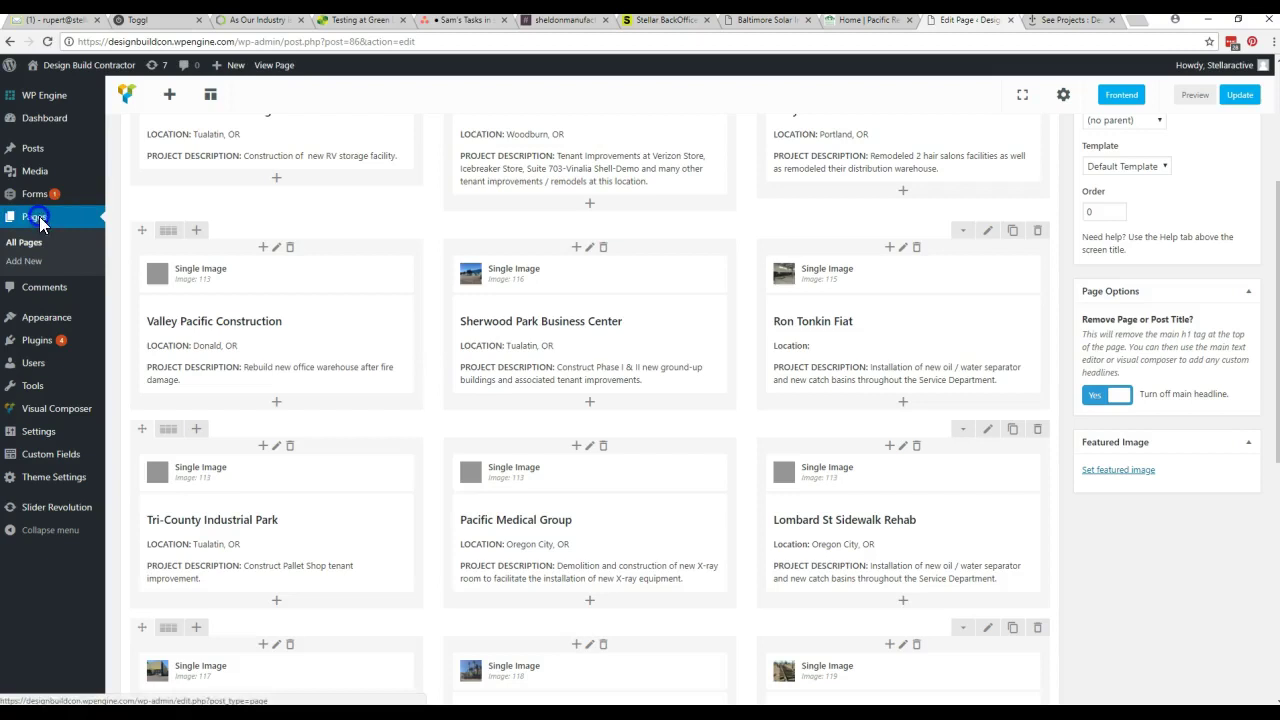
Open the See Projects page in the editor and view its live project grid
{"action": "left_click", "coordinate": [84, 222]}
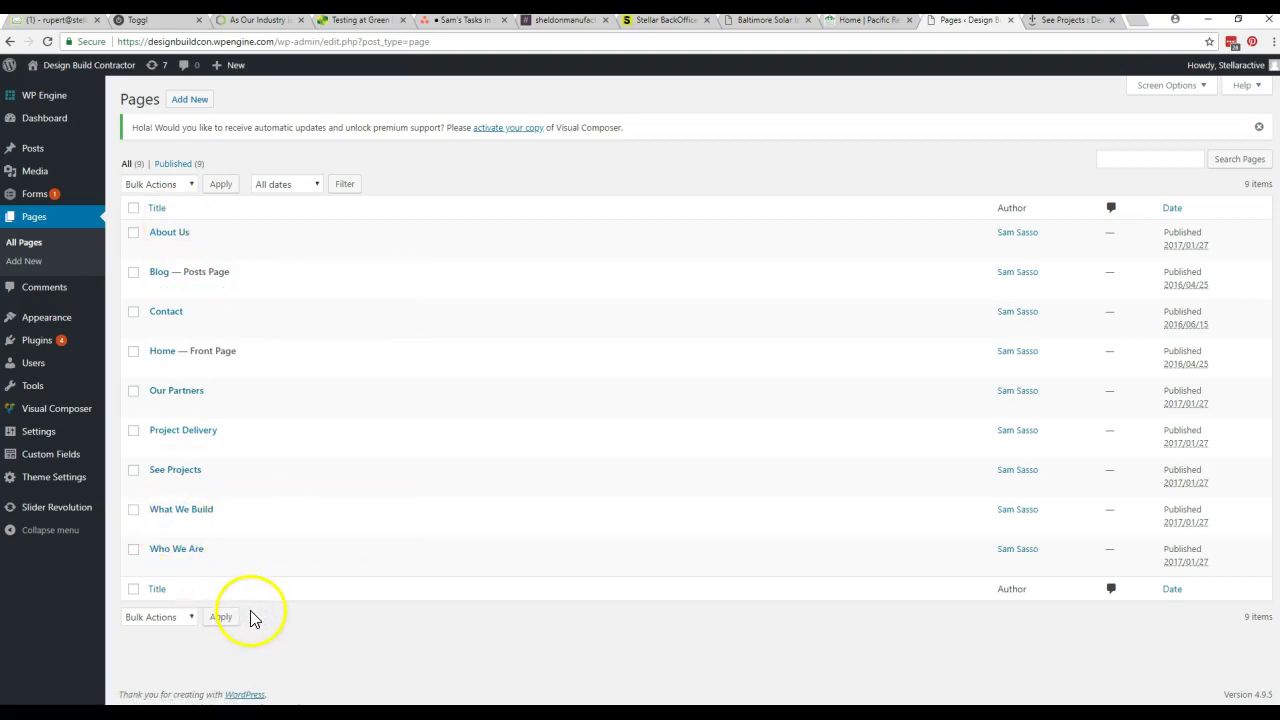
{"action": "left_click", "coordinate": [175, 470]}
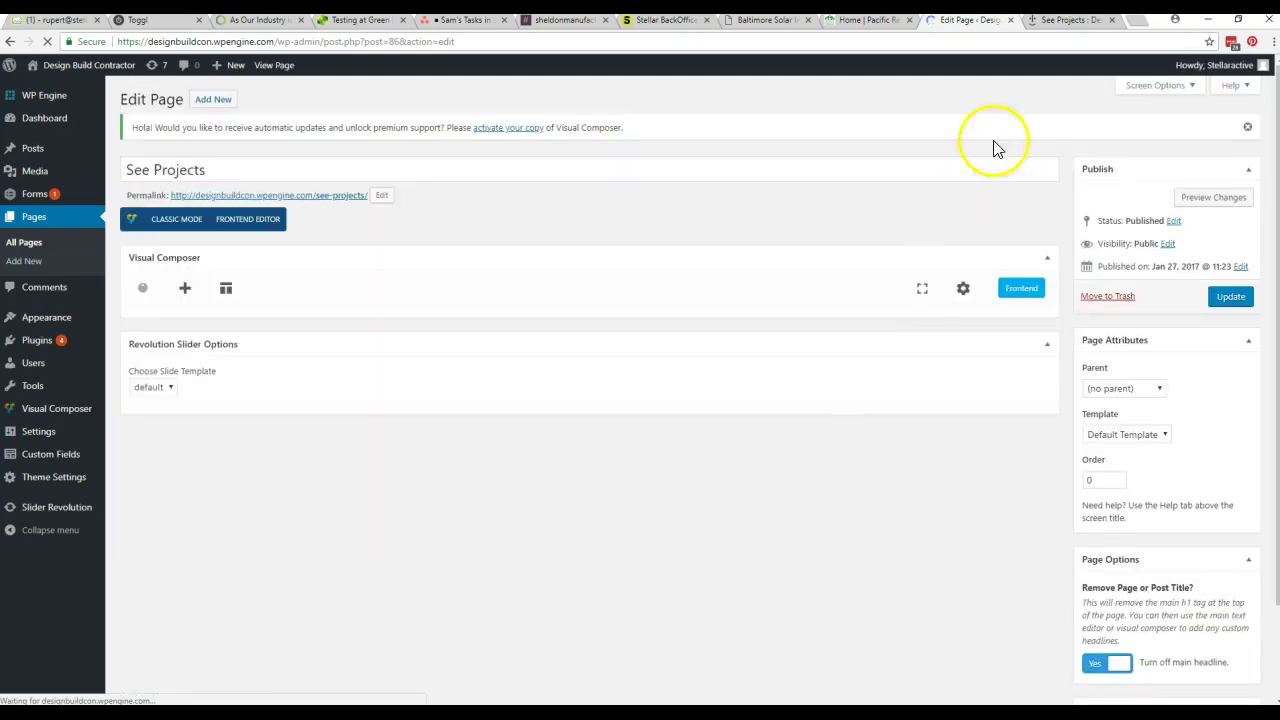
{"action": "left_click", "coordinate": [1065, 19]}
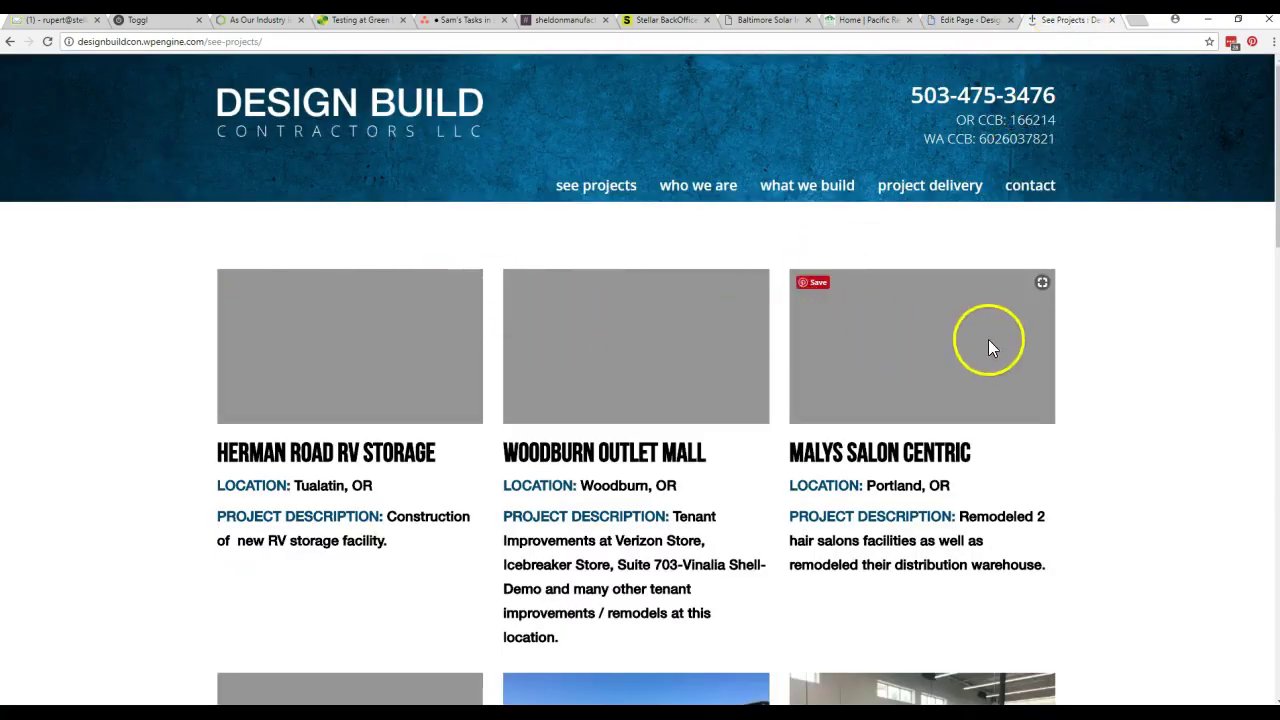
{"action": "scroll", "coordinate": [988, 345], "scroll_direction": "down", "scroll_amount": 2}
{"action": "scroll", "coordinate": [473, 455], "scroll_direction": "down", "scroll_amount": 2}
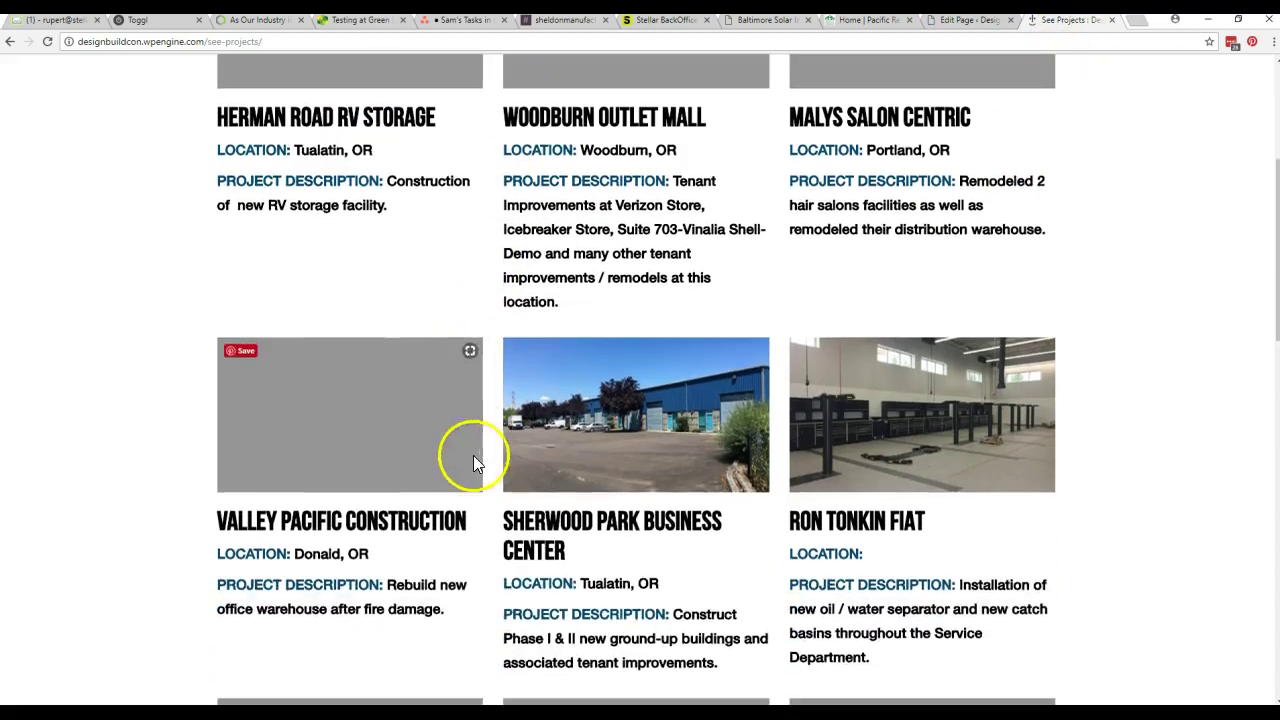
{"action": "scroll", "coordinate": [1040, 480], "scroll_direction": "down", "scroll_amount": 2}
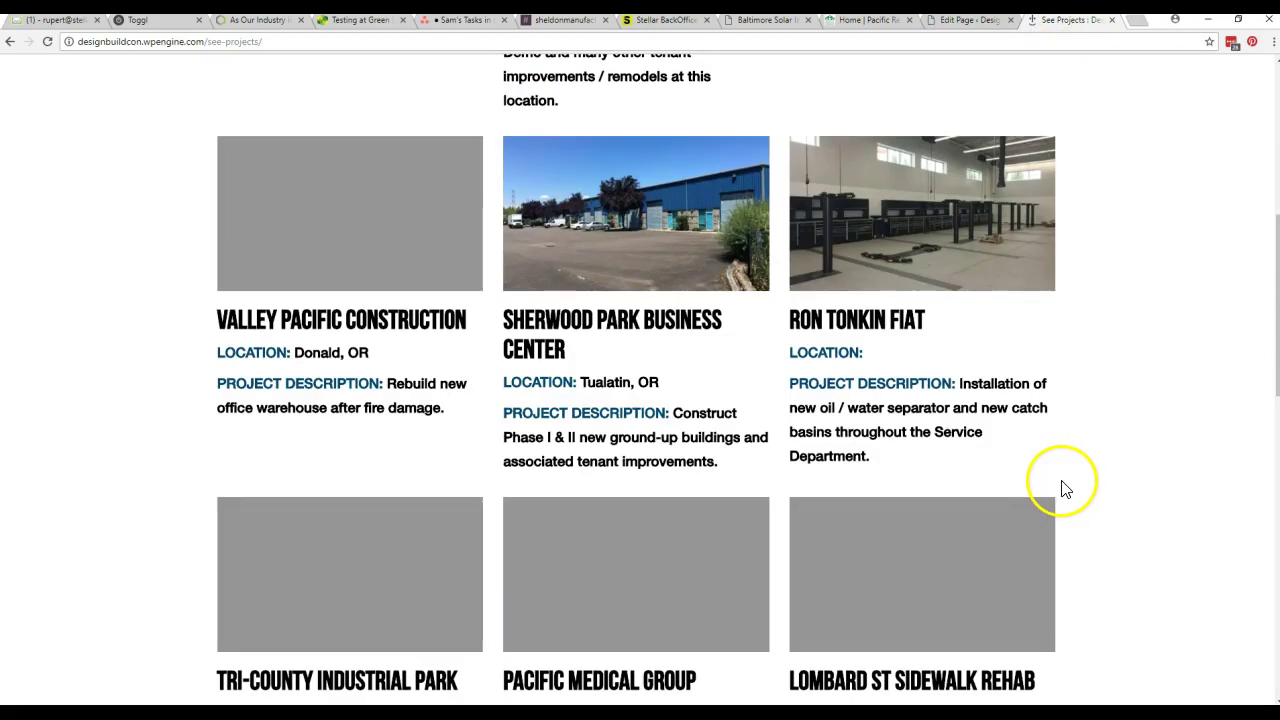
{"action": "scroll", "coordinate": [1065, 488], "scroll_direction": "up", "scroll_amount": 2}
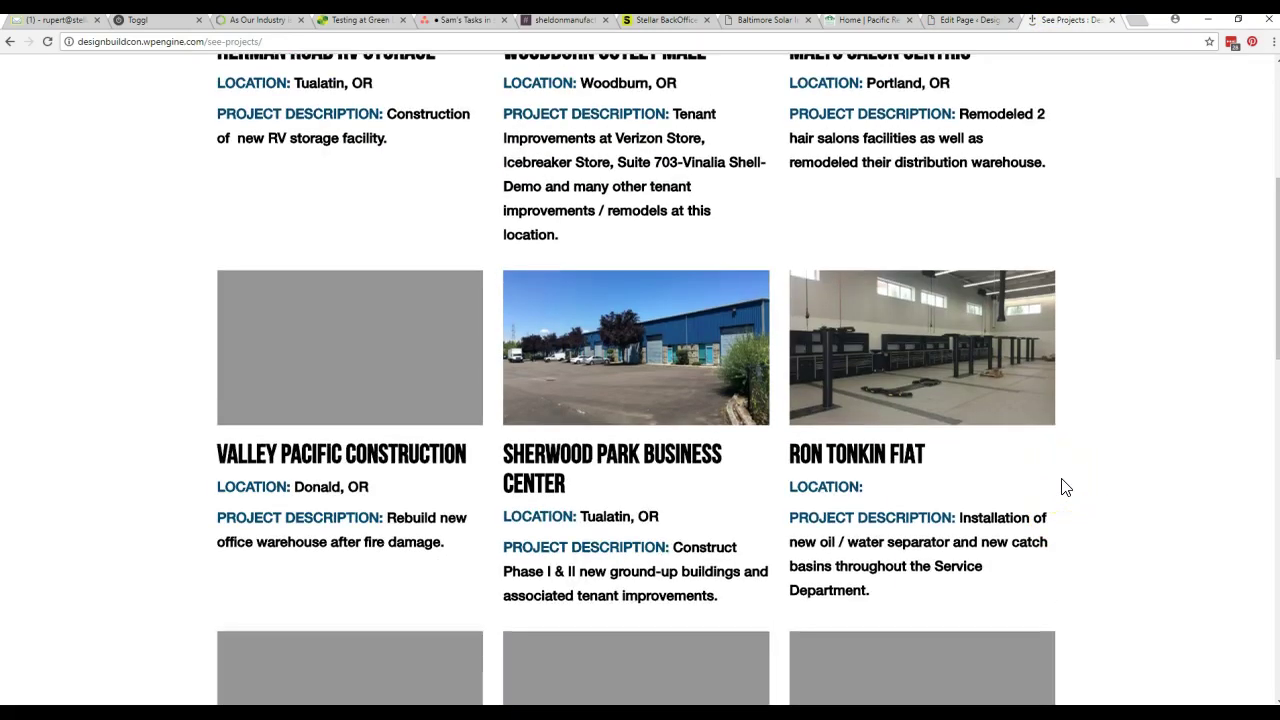
{"action": "scroll", "coordinate": [1065, 488], "scroll_direction": "up", "scroll_amount": 5}
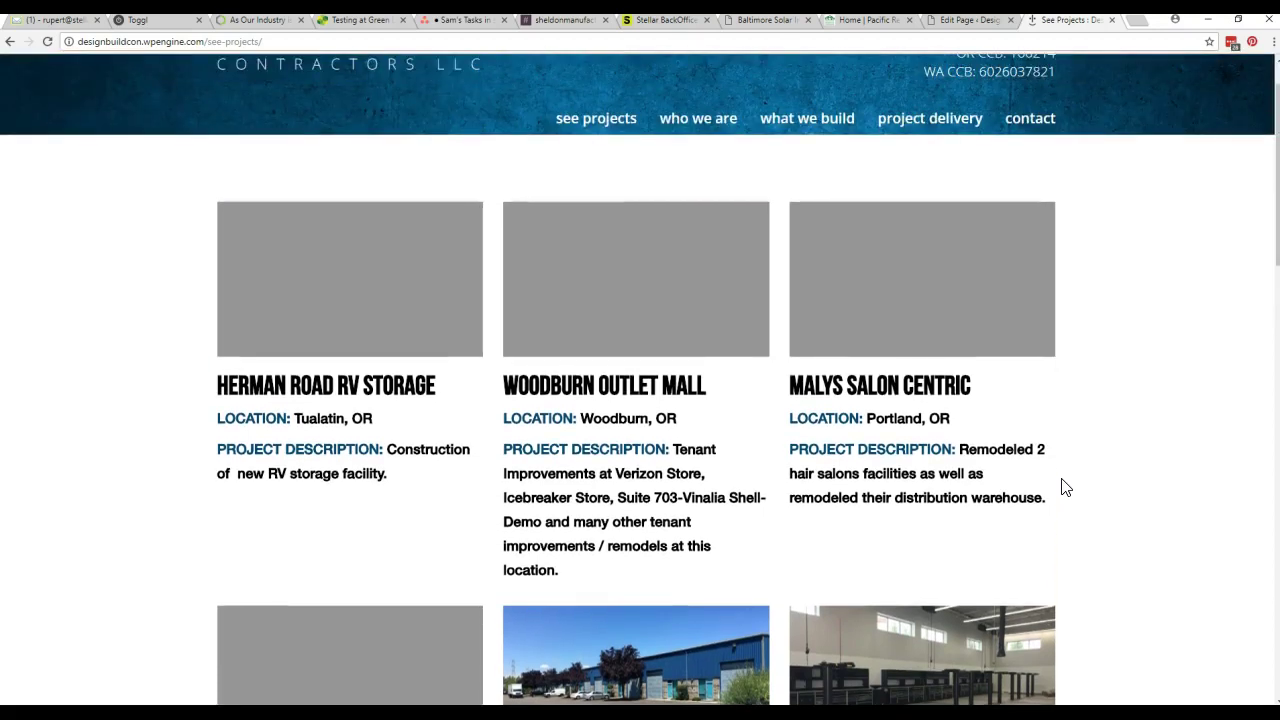
{"action": "scroll", "coordinate": [1065, 488], "scroll_direction": "up", "scroll_amount": 1}
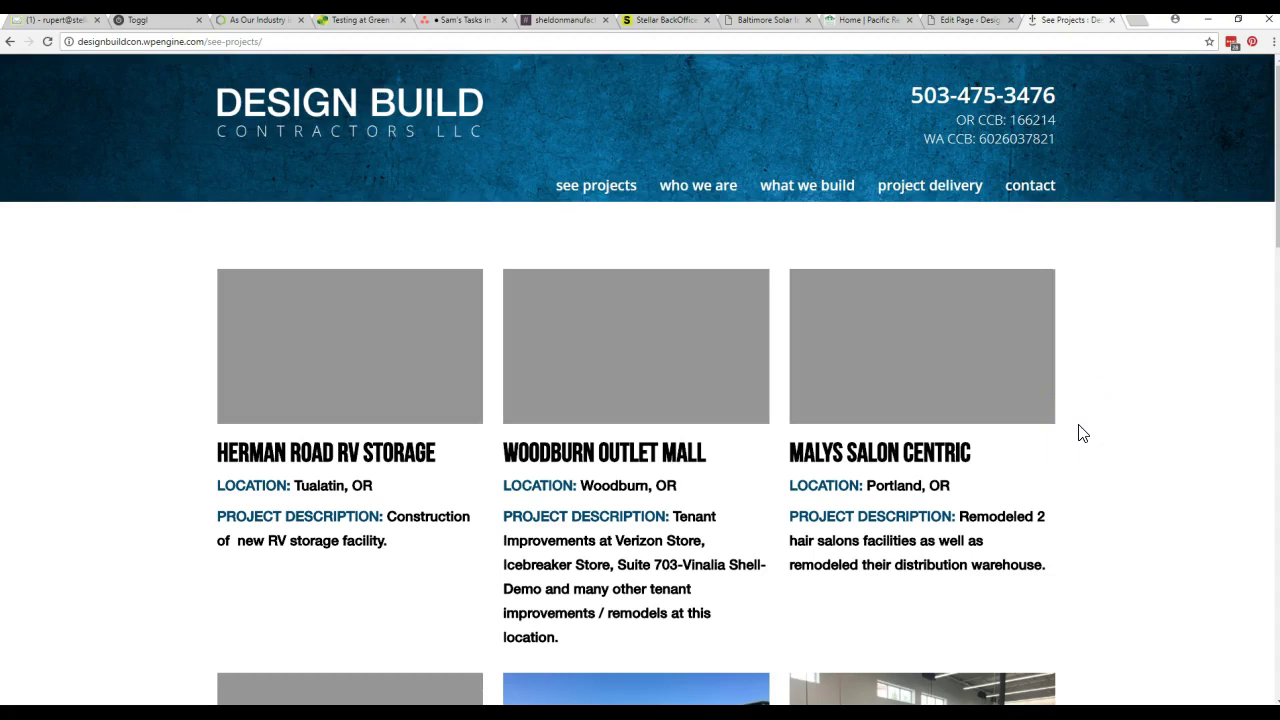
{"action": "scroll", "coordinate": [1082, 432], "scroll_direction": "down", "scroll_amount": 1}
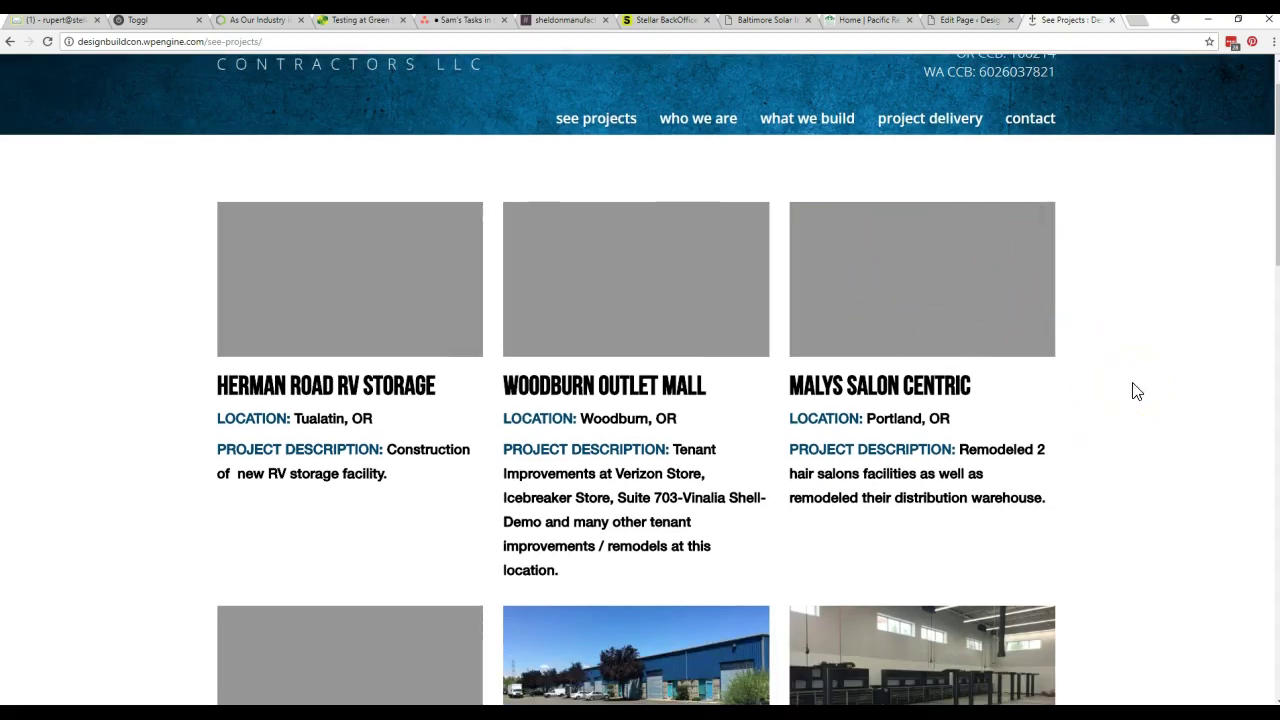
{"action": "scroll", "coordinate": [1136, 392], "scroll_direction": "down", "scroll_amount": 2}
{"action": "scroll", "coordinate": [1134, 394], "scroll_direction": "down", "scroll_amount": 2}
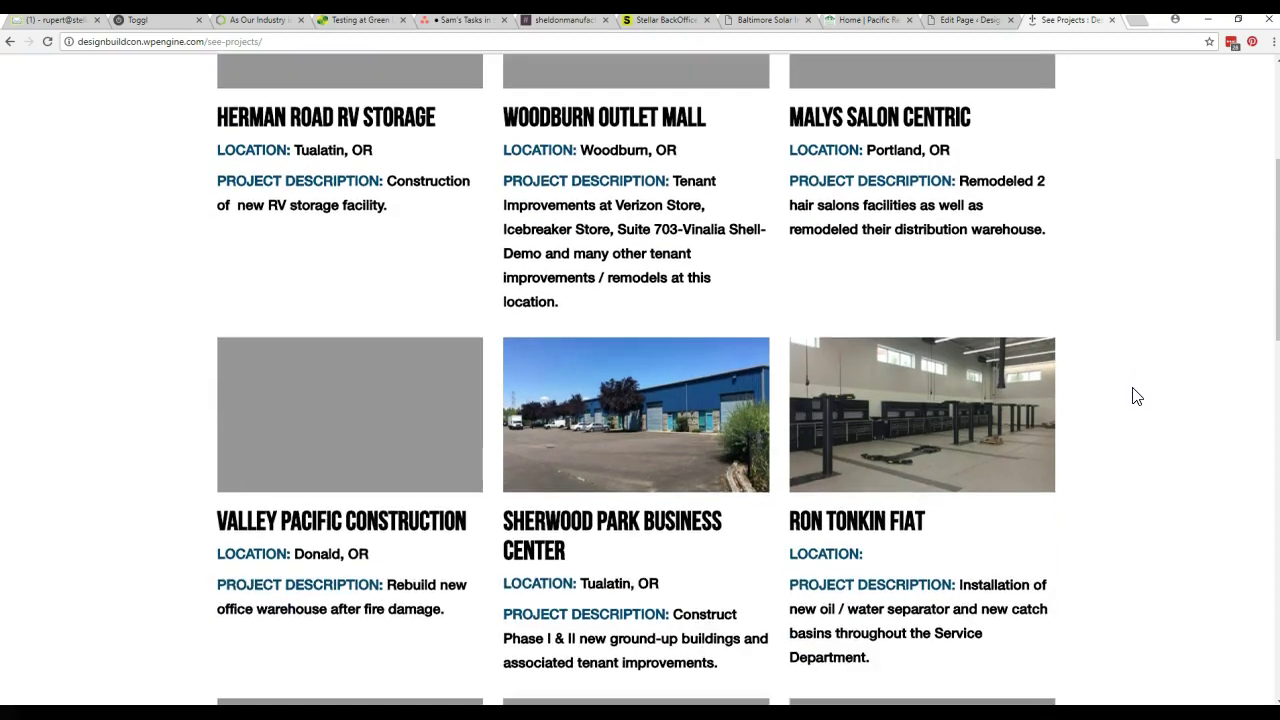
{"action": "scroll", "coordinate": [1134, 394], "scroll_direction": "up", "scroll_amount": 2}
{"action": "scroll", "coordinate": [1103, 427], "scroll_direction": "down", "scroll_amount": 1}
{"action": "left_click", "coordinate": [1103, 427]}
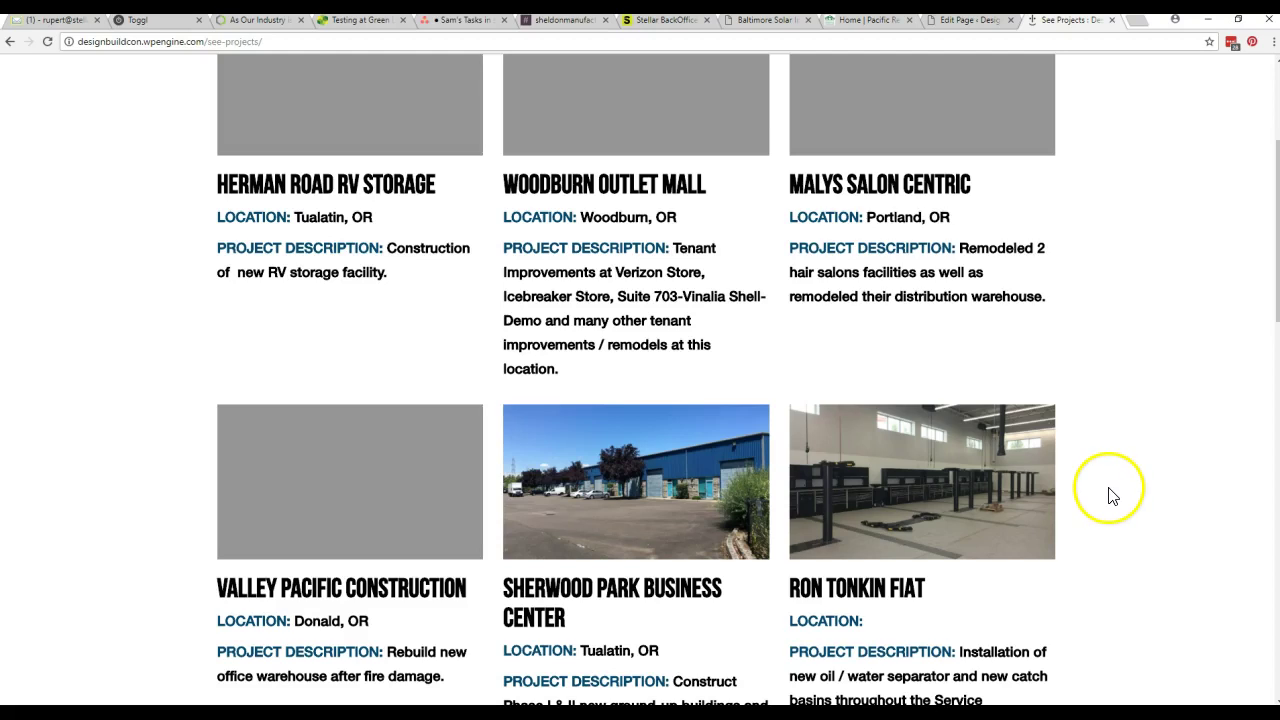
{"action": "scroll", "coordinate": [1113, 495], "scroll_direction": "up", "scroll_amount": 1}
{"action": "scroll", "coordinate": [1113, 495], "scroll_direction": "up", "scroll_amount": 1}
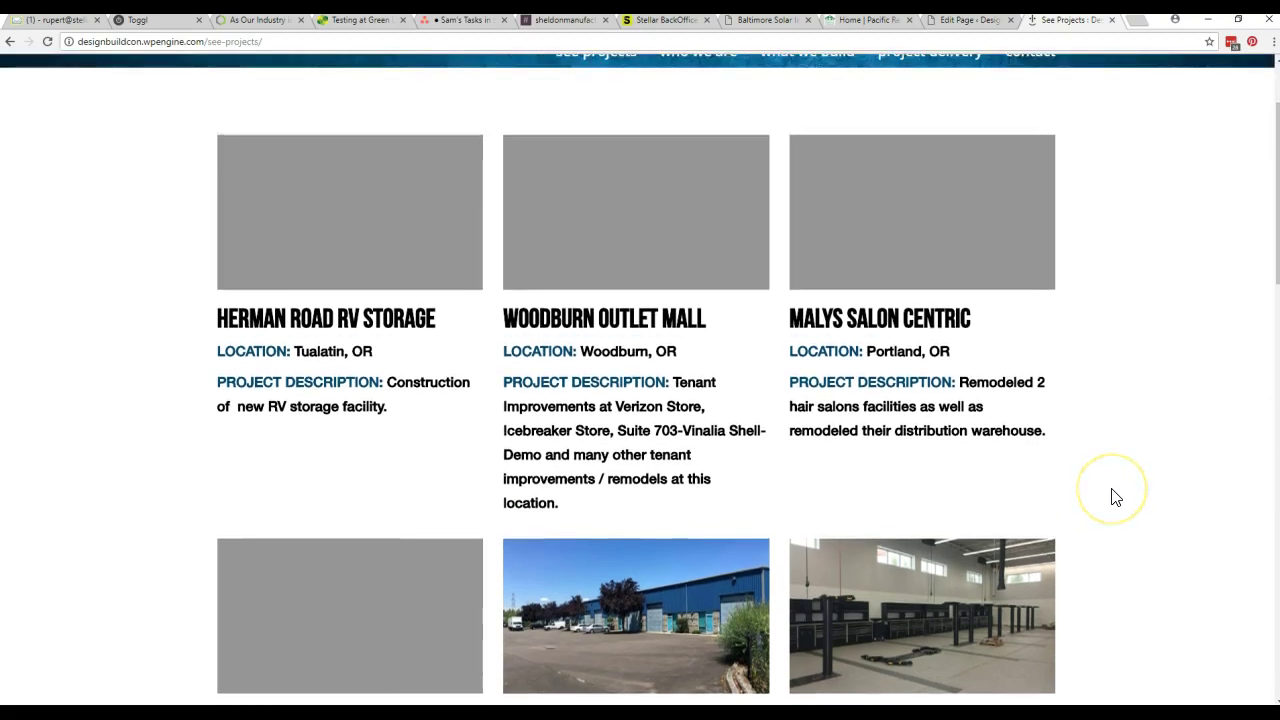
{"action": "scroll", "coordinate": [1116, 497], "scroll_direction": "up", "scroll_amount": 2}
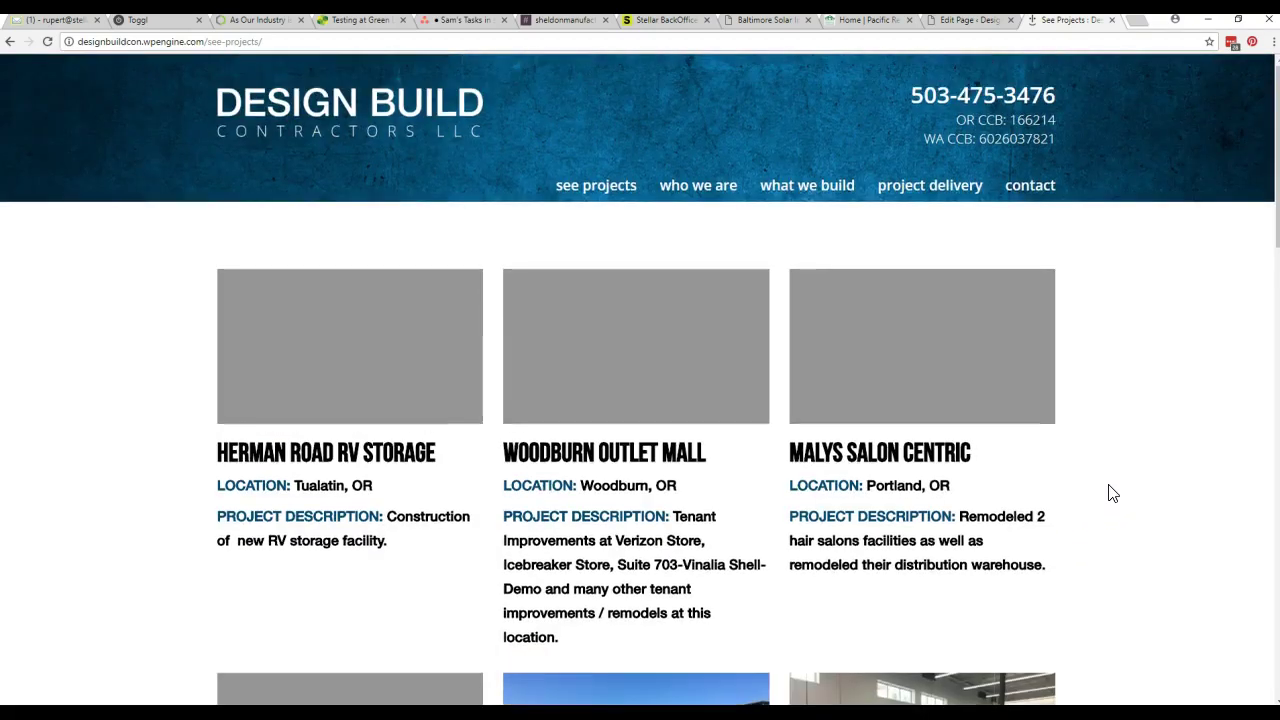
Open the Woodburn Outlet Mall text block, select its heading, location and description, then close without saving
{"action": "left_click", "coordinate": [968, 19]}
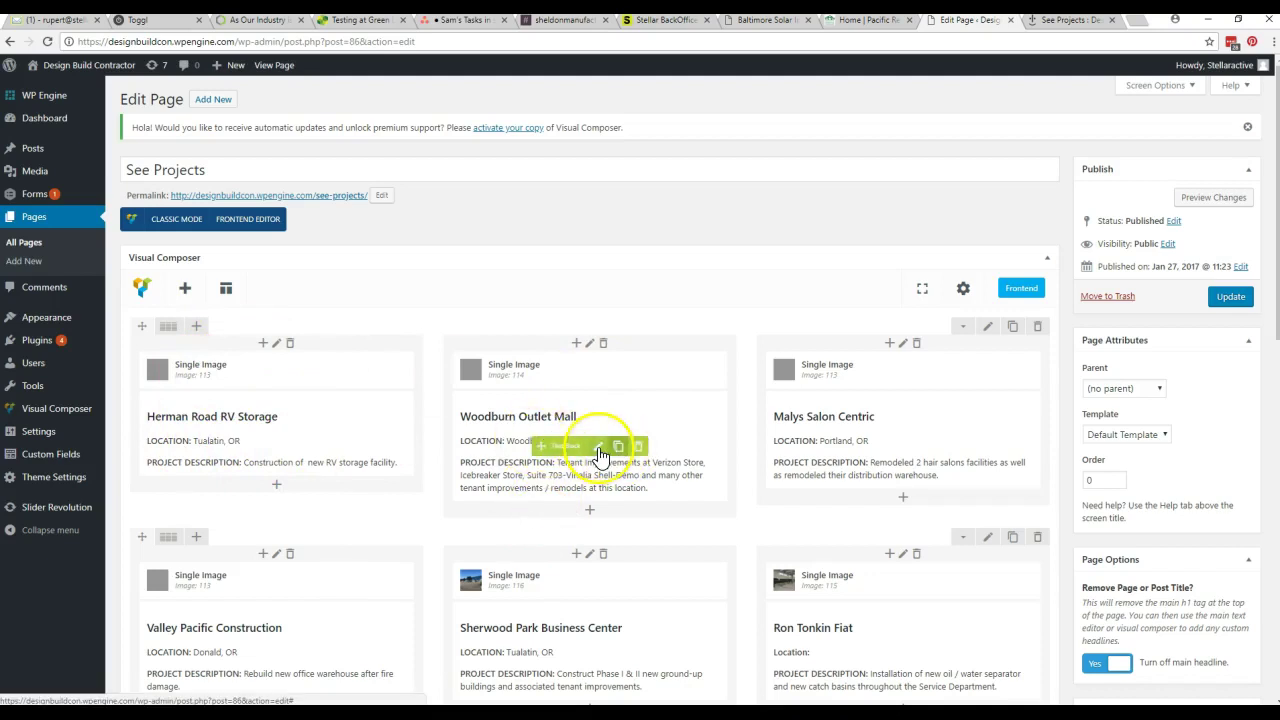
{"action": "left_click", "coordinate": [599, 449]}
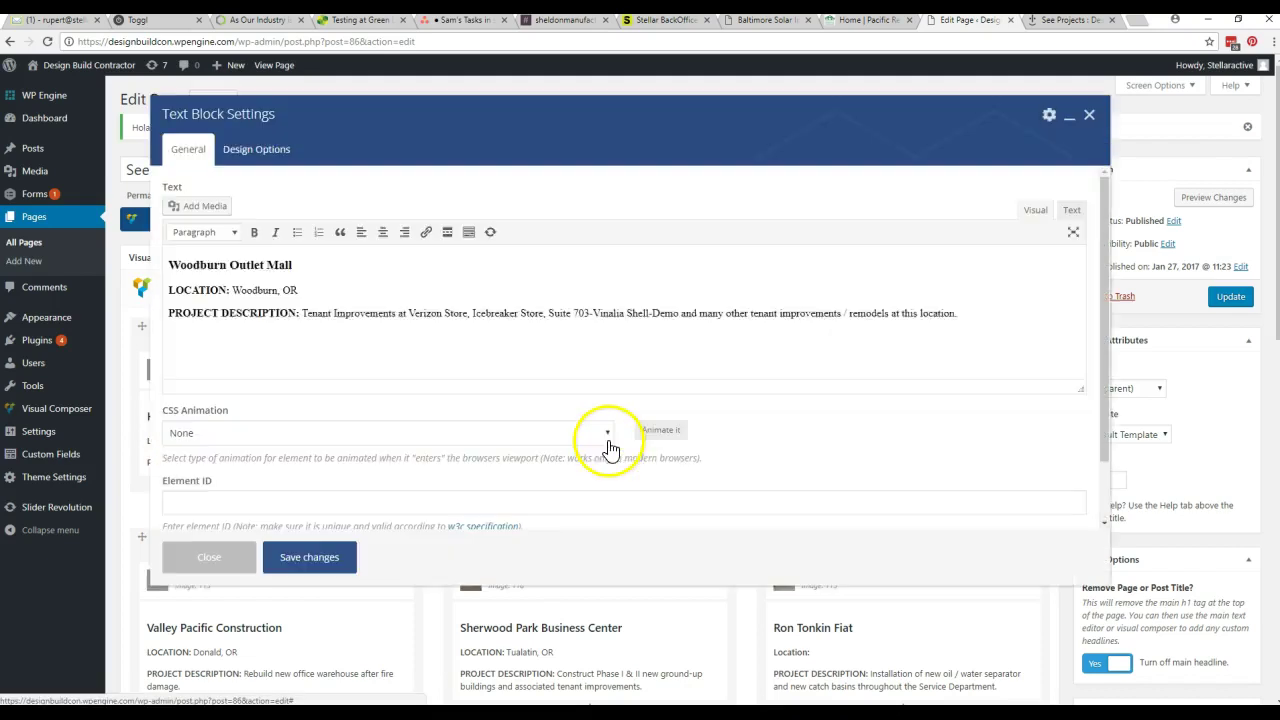
{"action": "left_click_drag", "start_coordinate": [349, 266], "coordinate": [177, 250]}
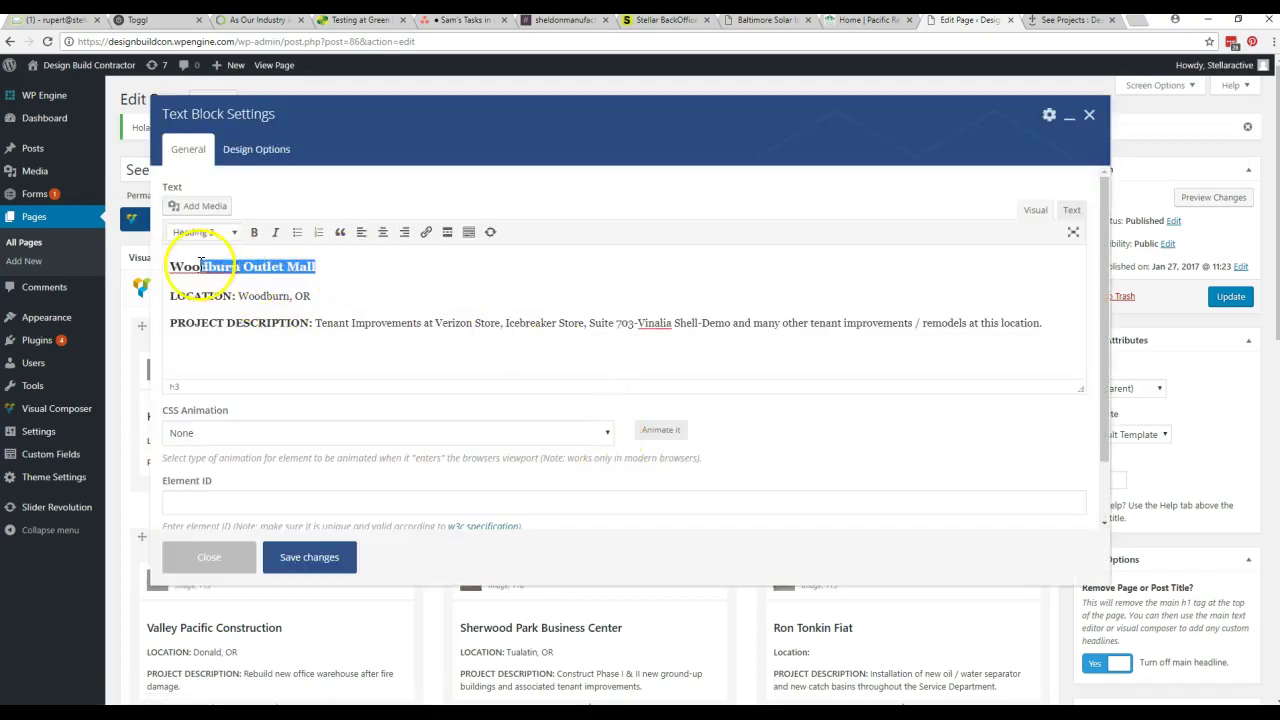
{"action": "left_click_drag", "start_coordinate": [220, 294], "coordinate": [180, 294]}
{"action": "left_click_drag", "start_coordinate": [441, 323], "coordinate": [668, 323]}
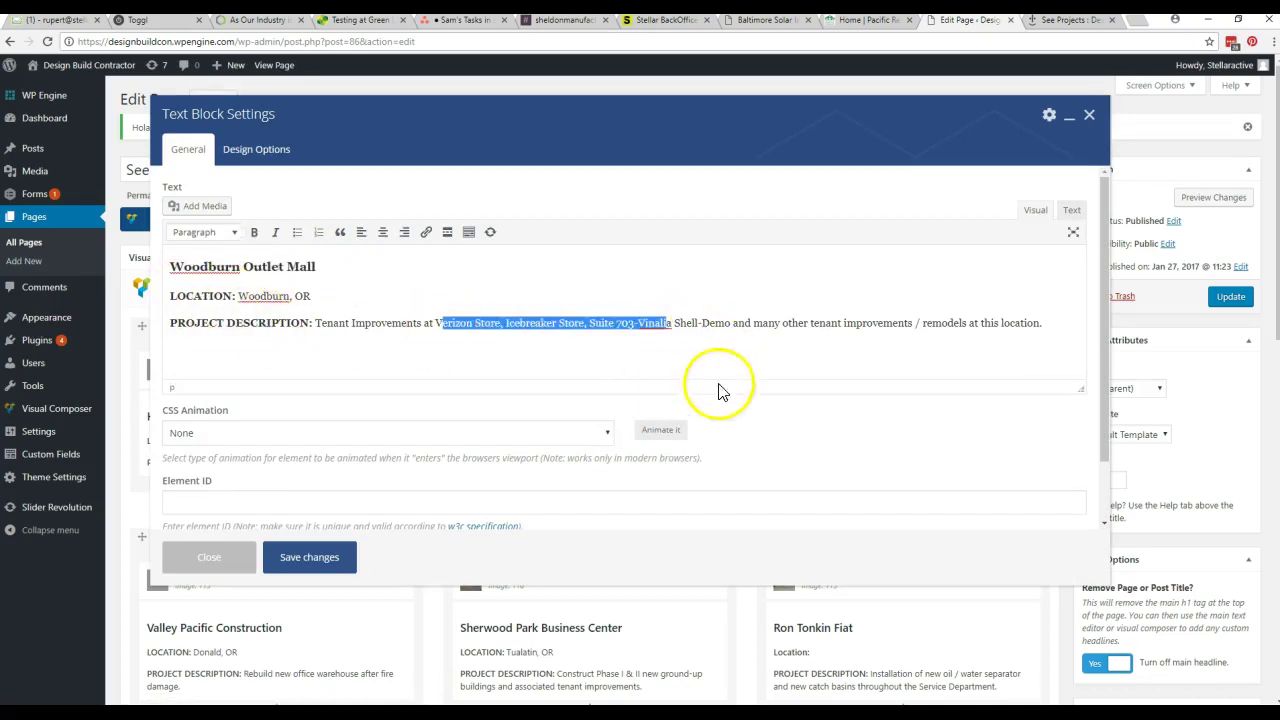
{"action": "left_click", "coordinate": [1089, 115]}
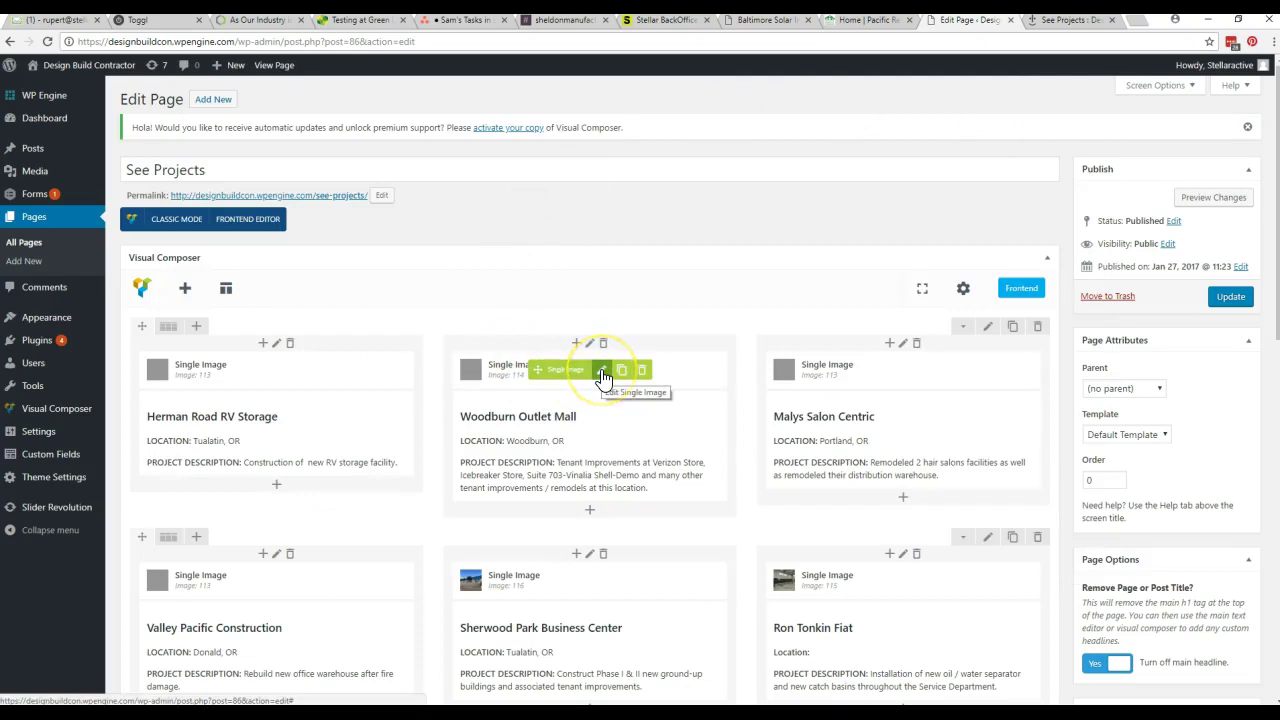
Remove the Woodburn Outlet Mall image, browse Desktop for a replacement, then cancel without choosing one
{"action": "left_click", "coordinate": [603, 377]}
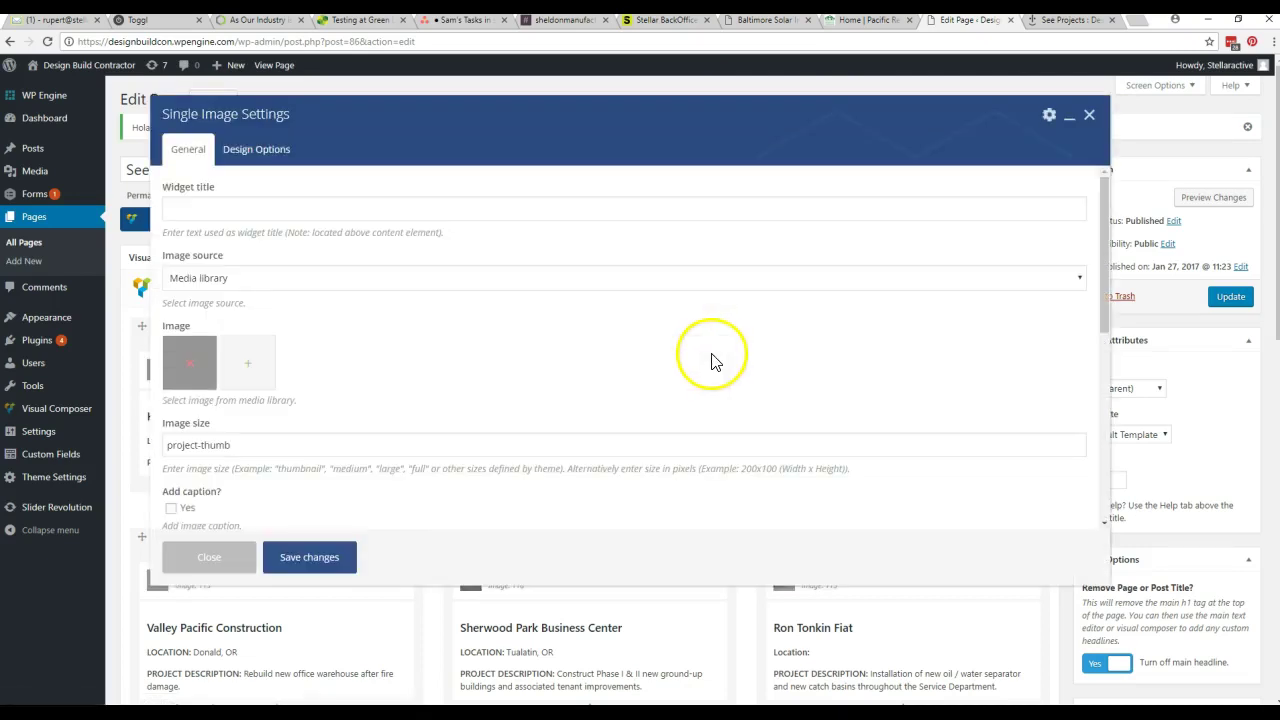
{"action": "left_click", "coordinate": [192, 372]}
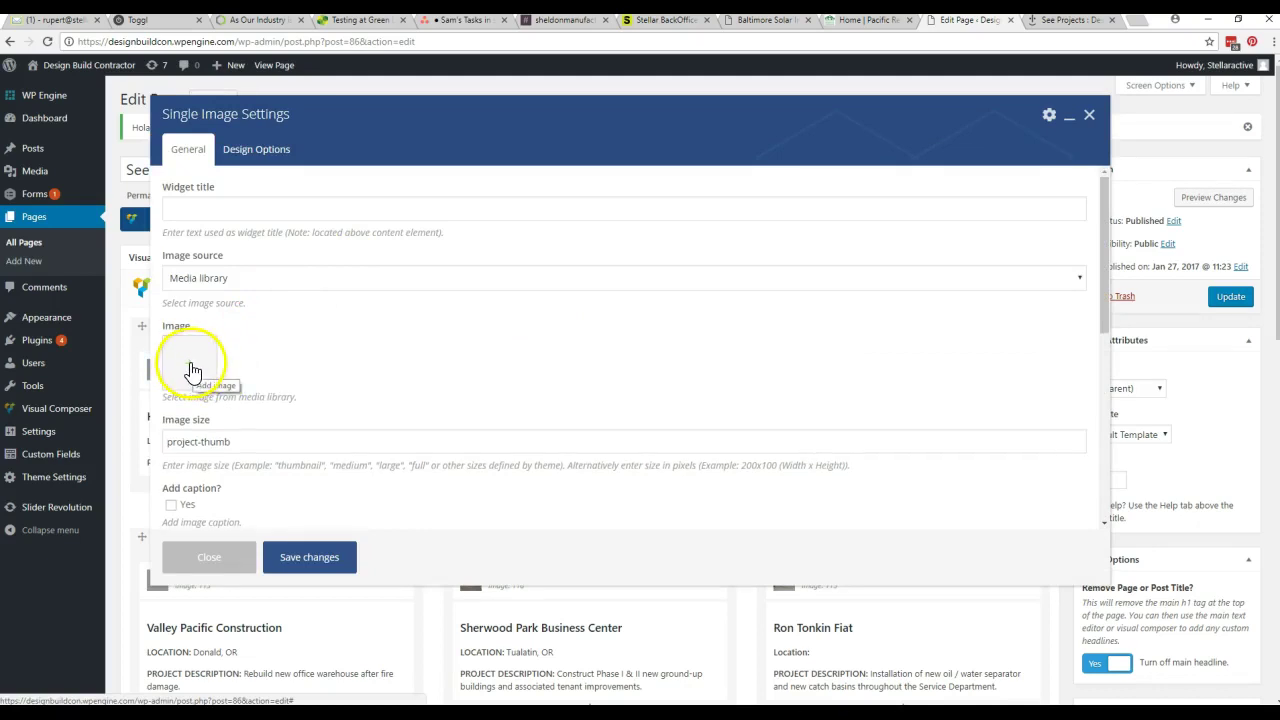
{"action": "left_click", "coordinate": [232, 373]}
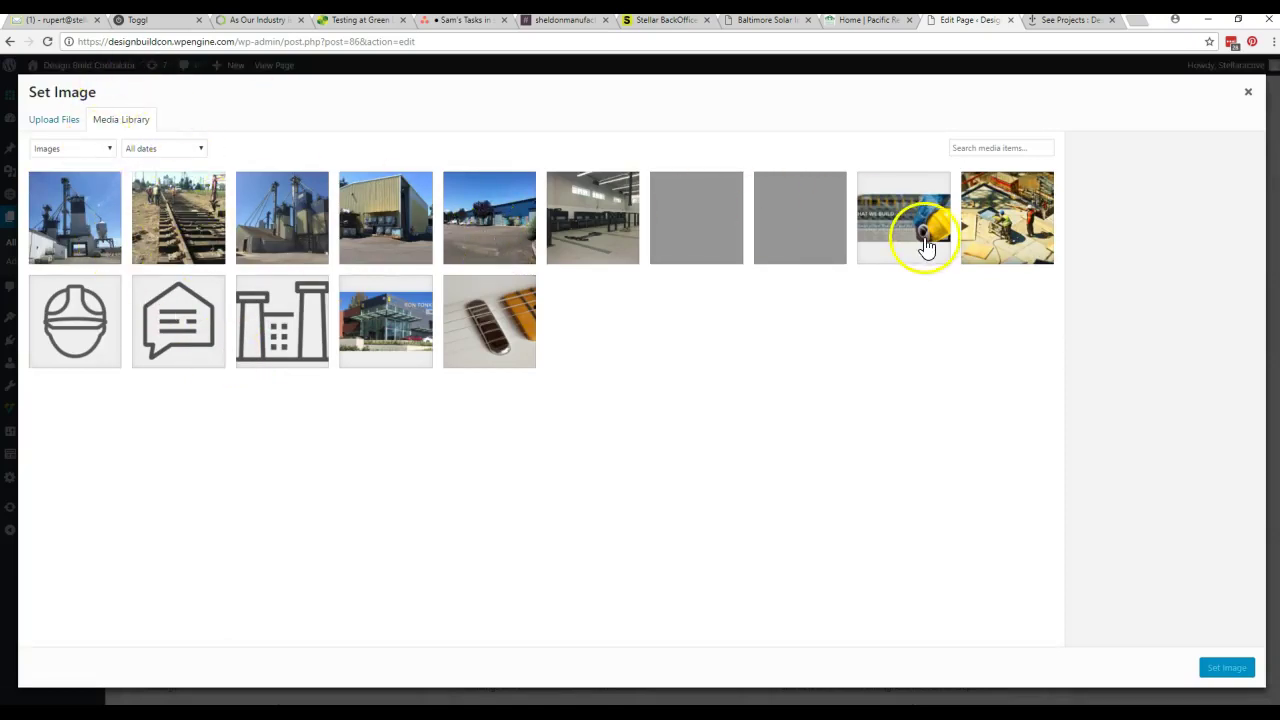
{"action": "left_click", "coordinate": [62, 130]}
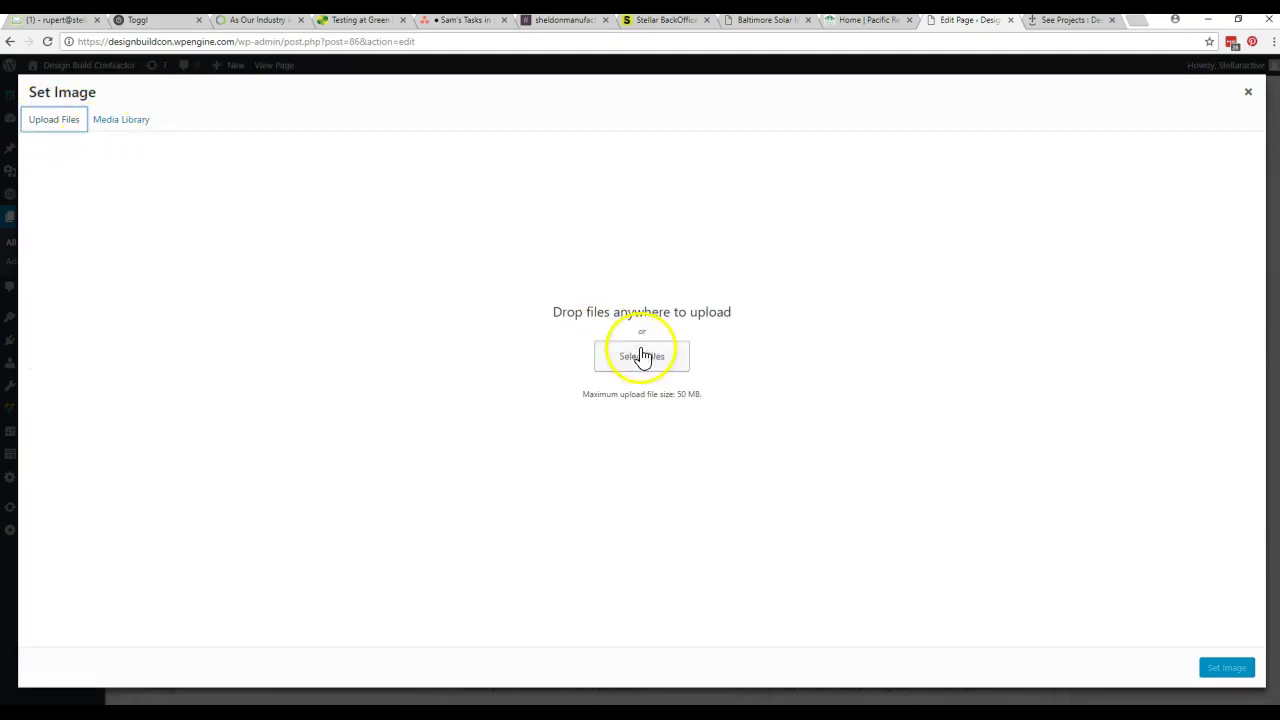
{"action": "left_click", "coordinate": [674, 358]}
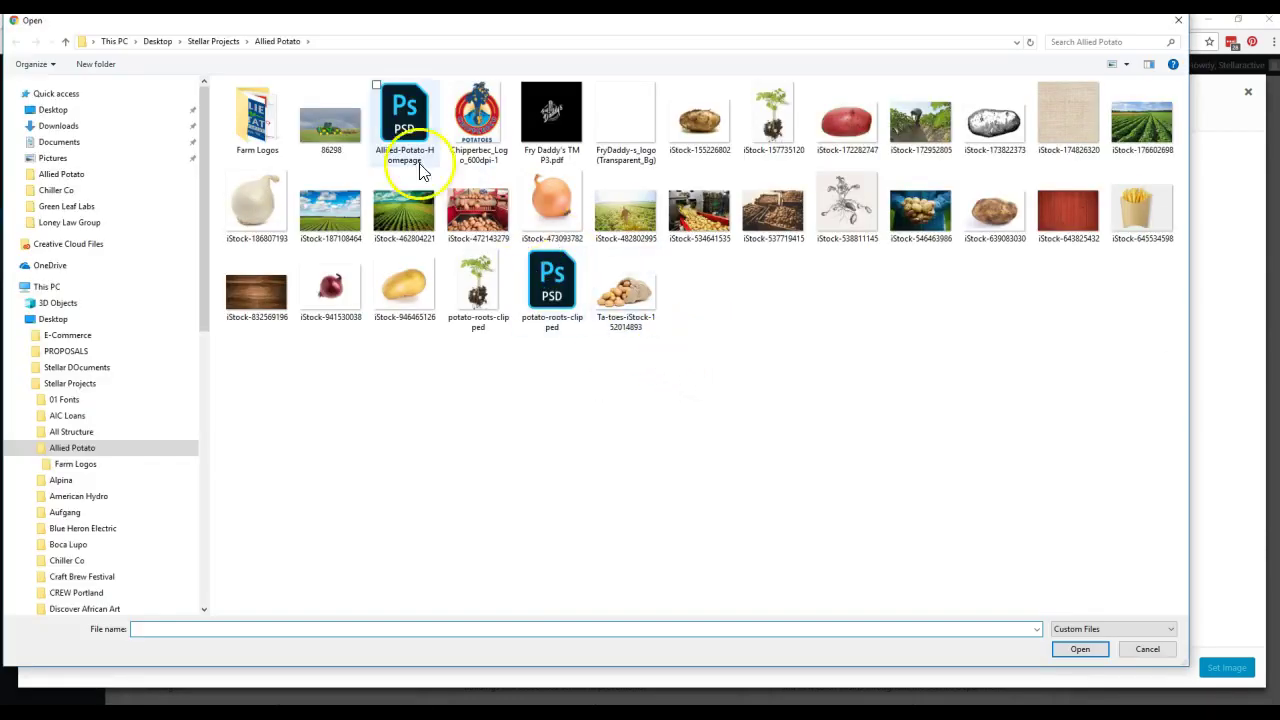
{"action": "left_click", "coordinate": [157, 41]}
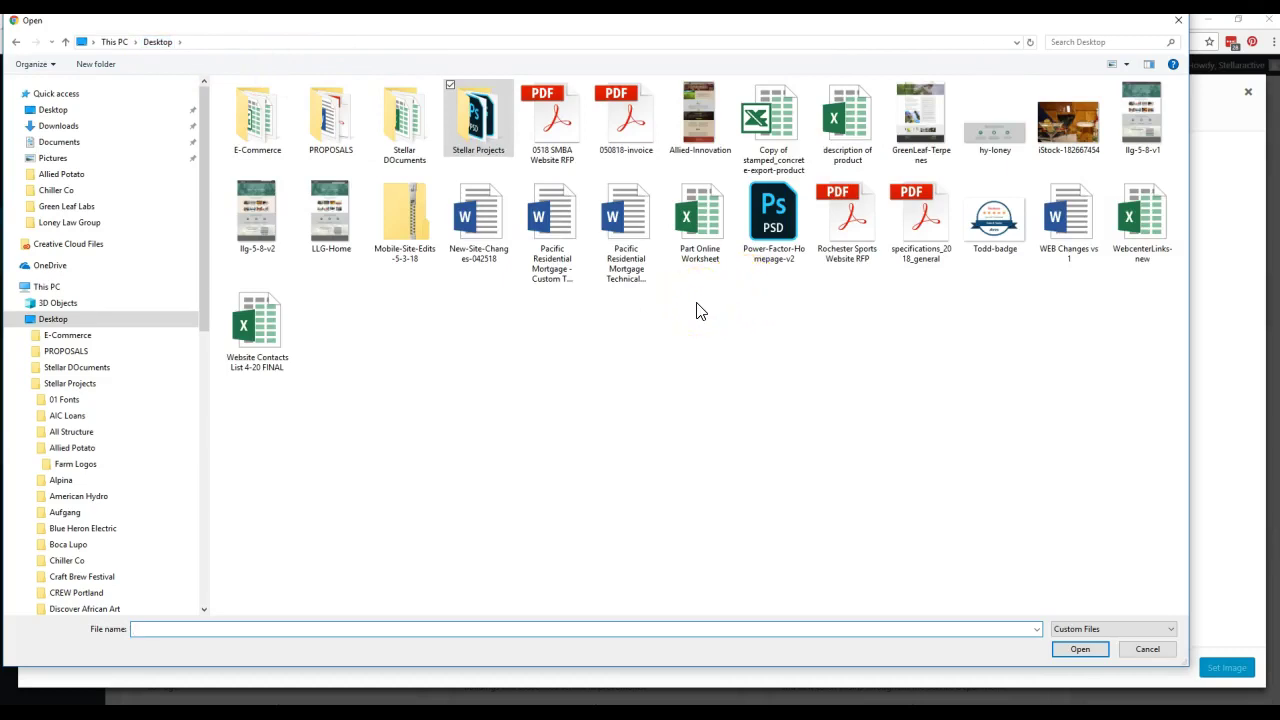
{"action": "left_click", "coordinate": [1147, 650]}
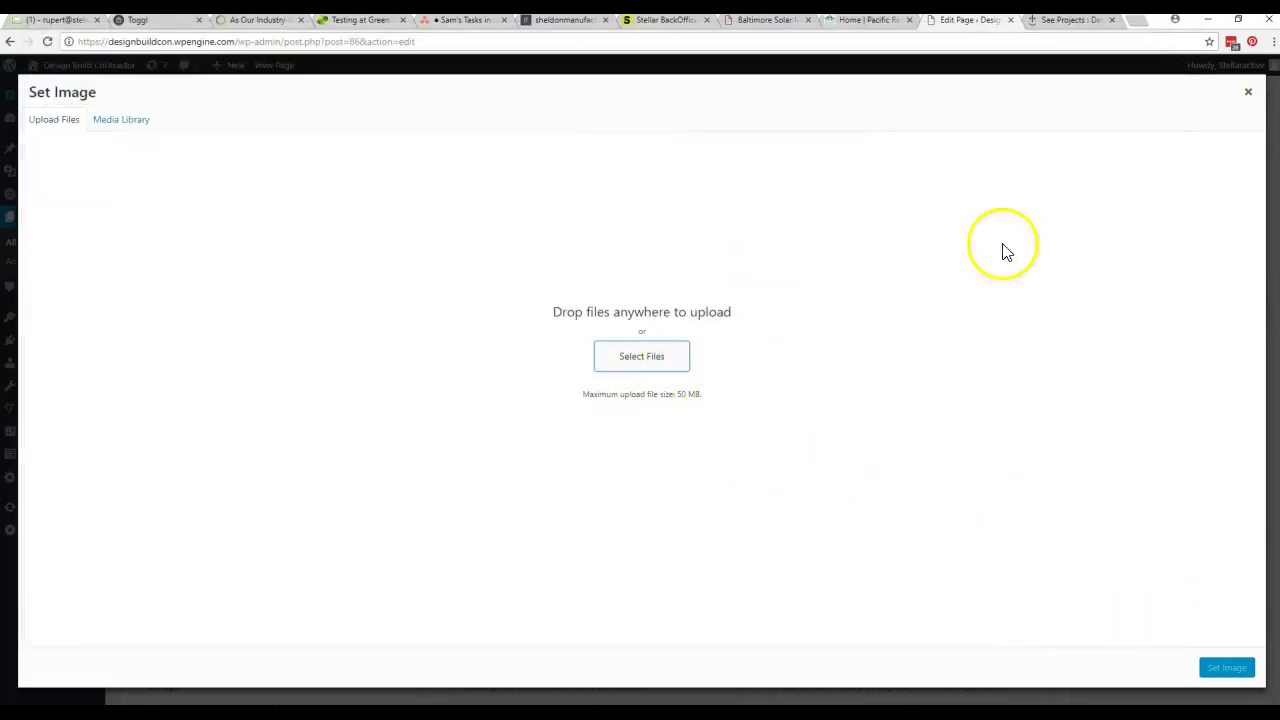
{"action": "left_click", "coordinate": [1248, 97]}
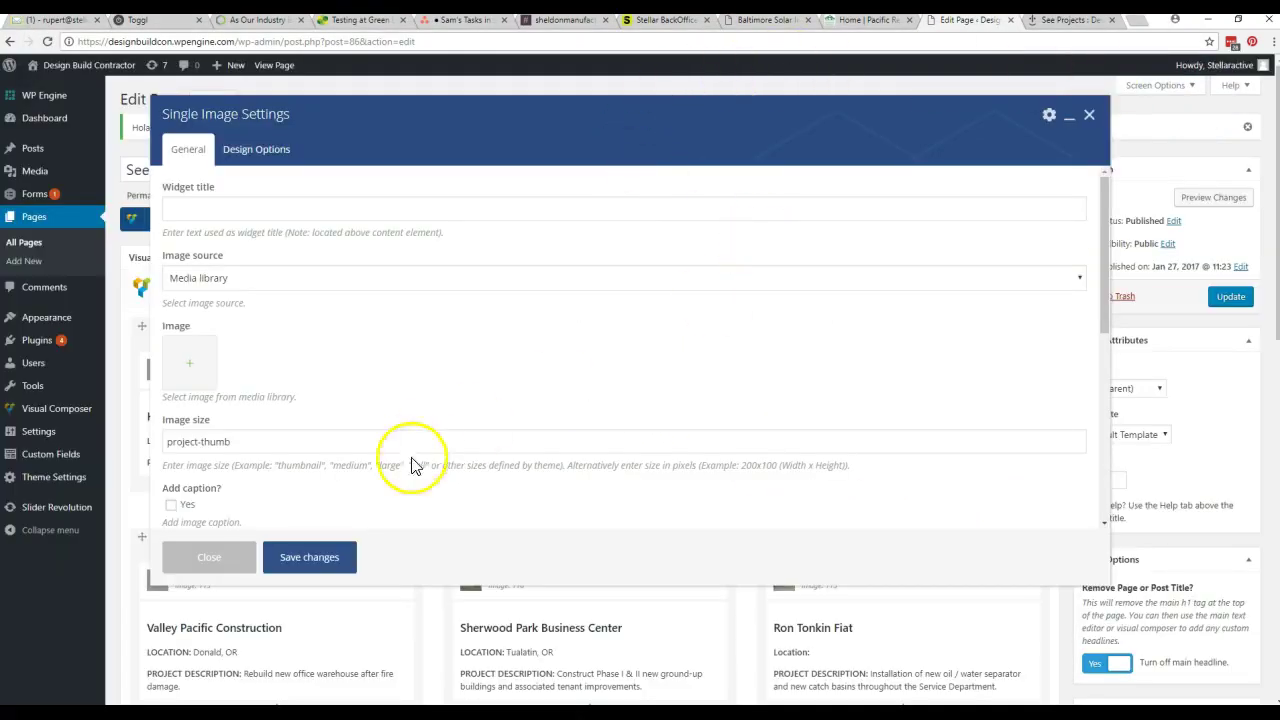
{"action": "left_click", "coordinate": [1088, 113]}
Scroll down the See Projects grid and clone the row of three Wilco projects
{"action": "scroll", "coordinate": [831, 166], "scroll_direction": "down", "scroll_amount": 8}
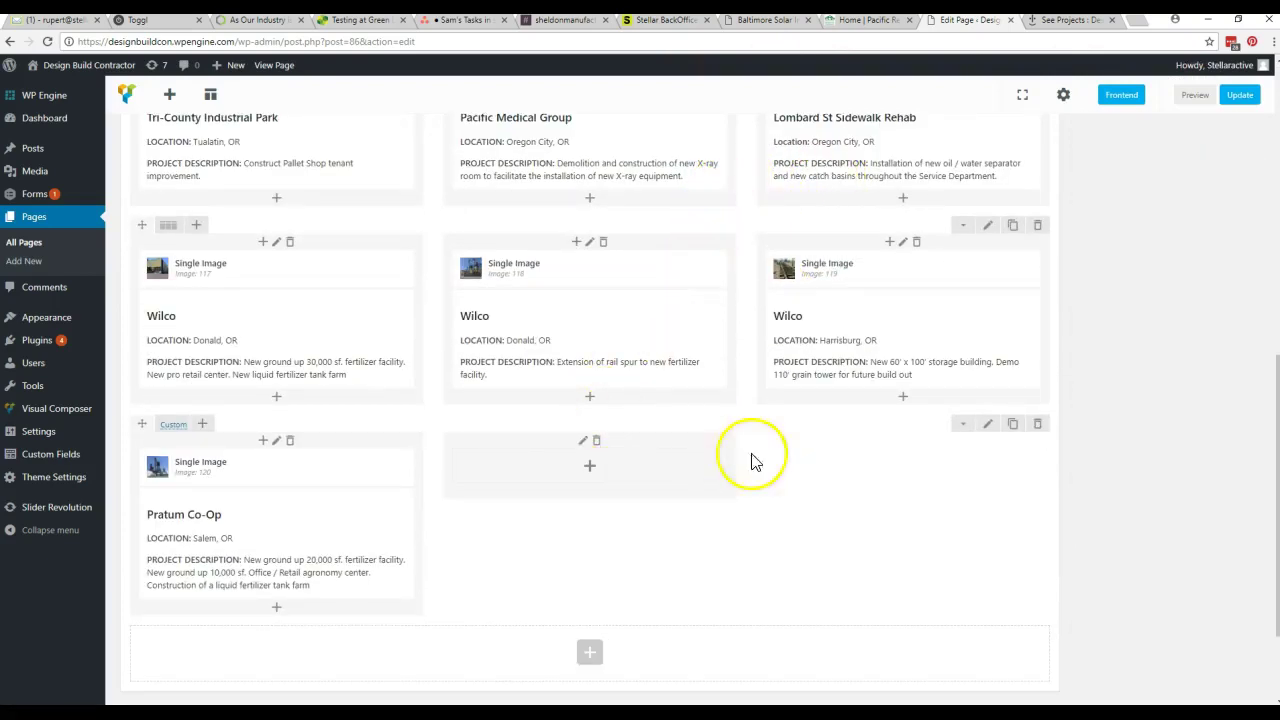
{"action": "mouse_move", "coordinate": [175, 430]}
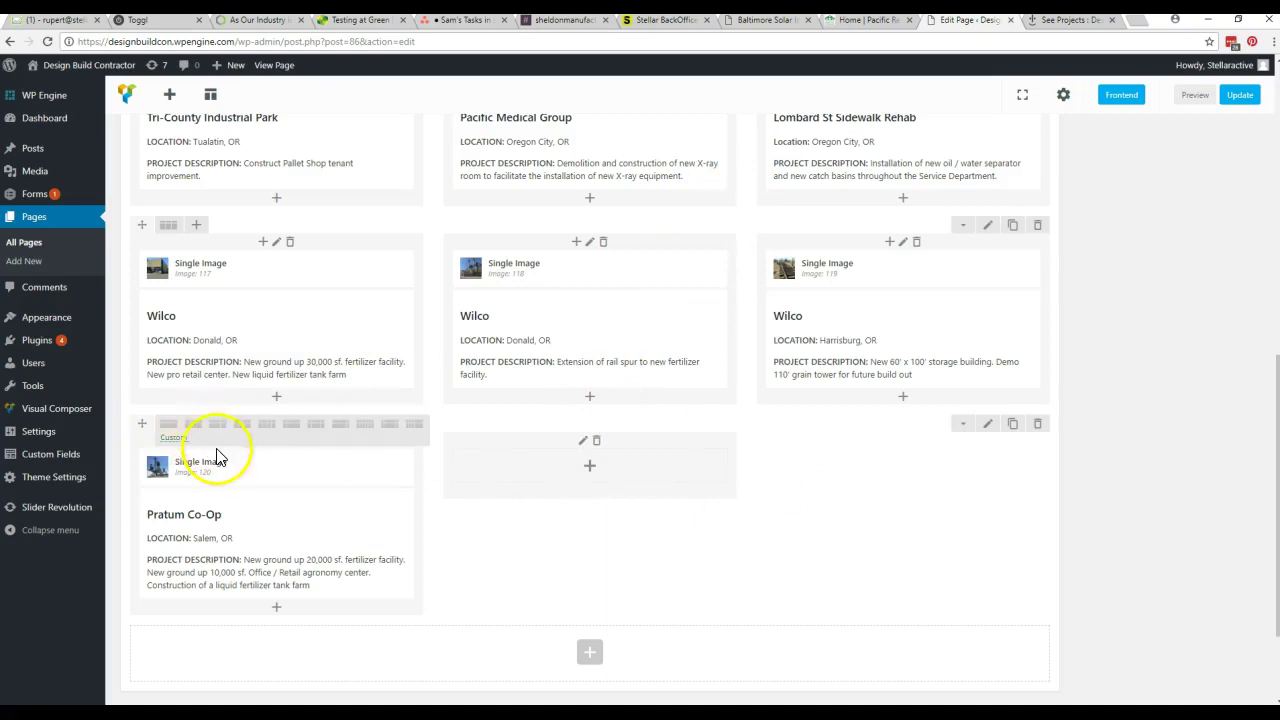
{"action": "left_click", "coordinate": [1011, 226]}
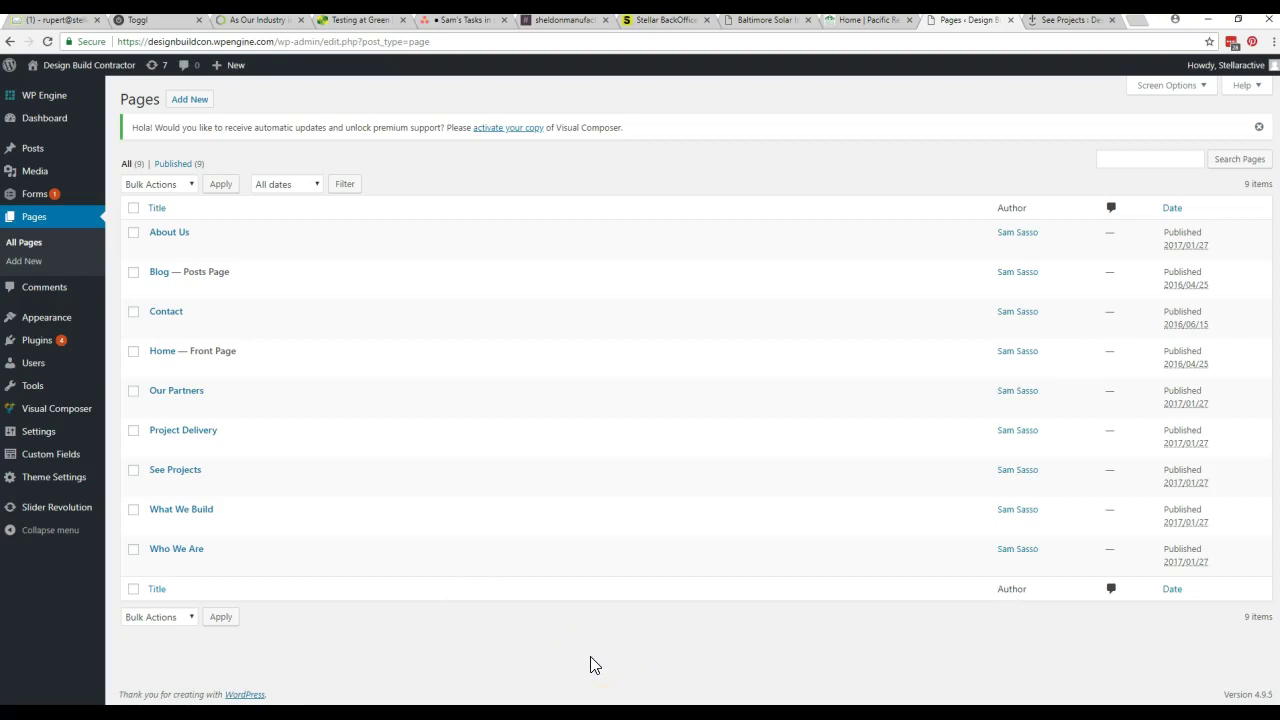
Switch to the live See Projects page and scroll through the project cards, returning to the top
{"action": "left_click", "coordinate": [1065, 20]}
{"action": "scroll", "coordinate": [1029, 443], "scroll_direction": "down", "scroll_amount": 2}
{"action": "scroll", "coordinate": [1020, 429], "scroll_direction": "up", "scroll_amount": 1}
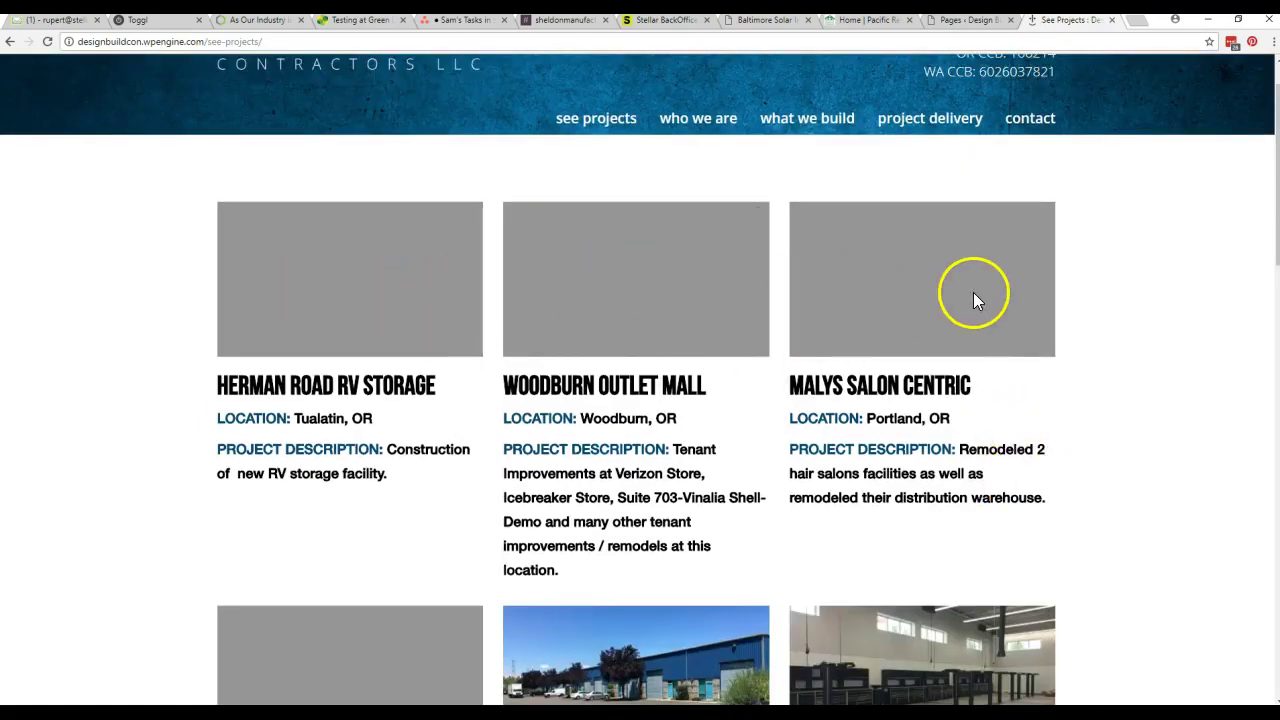
{"action": "scroll", "coordinate": [1080, 358], "scroll_direction": "down", "scroll_amount": 10}
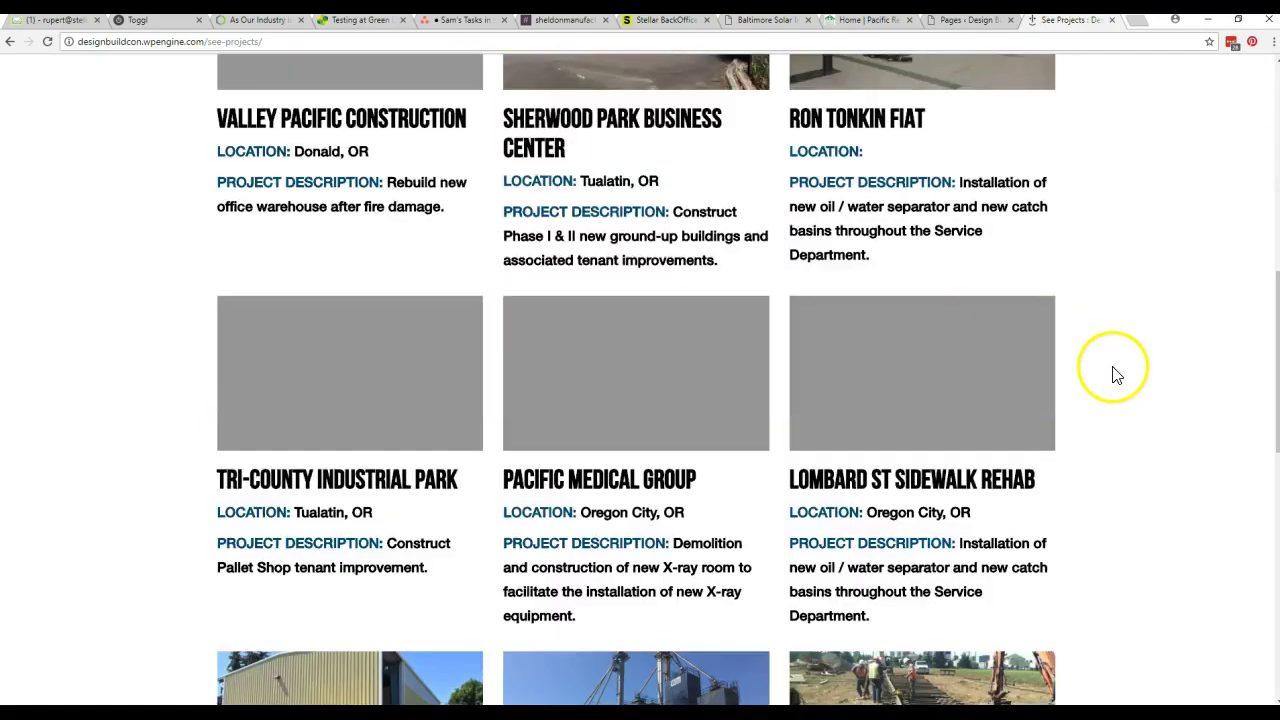
{"action": "scroll", "coordinate": [1118, 380], "scroll_direction": "down", "scroll_amount": 3}
{"action": "scroll", "coordinate": [1118, 380], "scroll_direction": "up", "scroll_amount": 7}
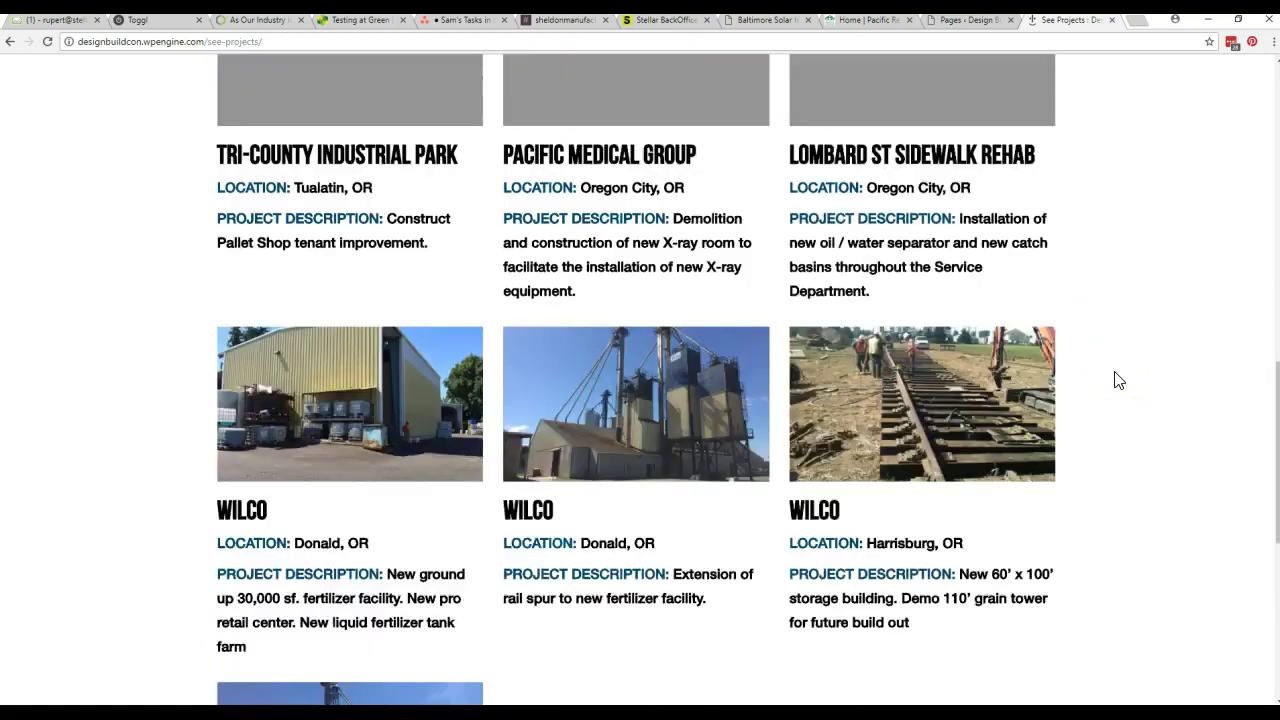
{"action": "scroll", "coordinate": [1118, 380], "scroll_direction": "up", "scroll_amount": 6}
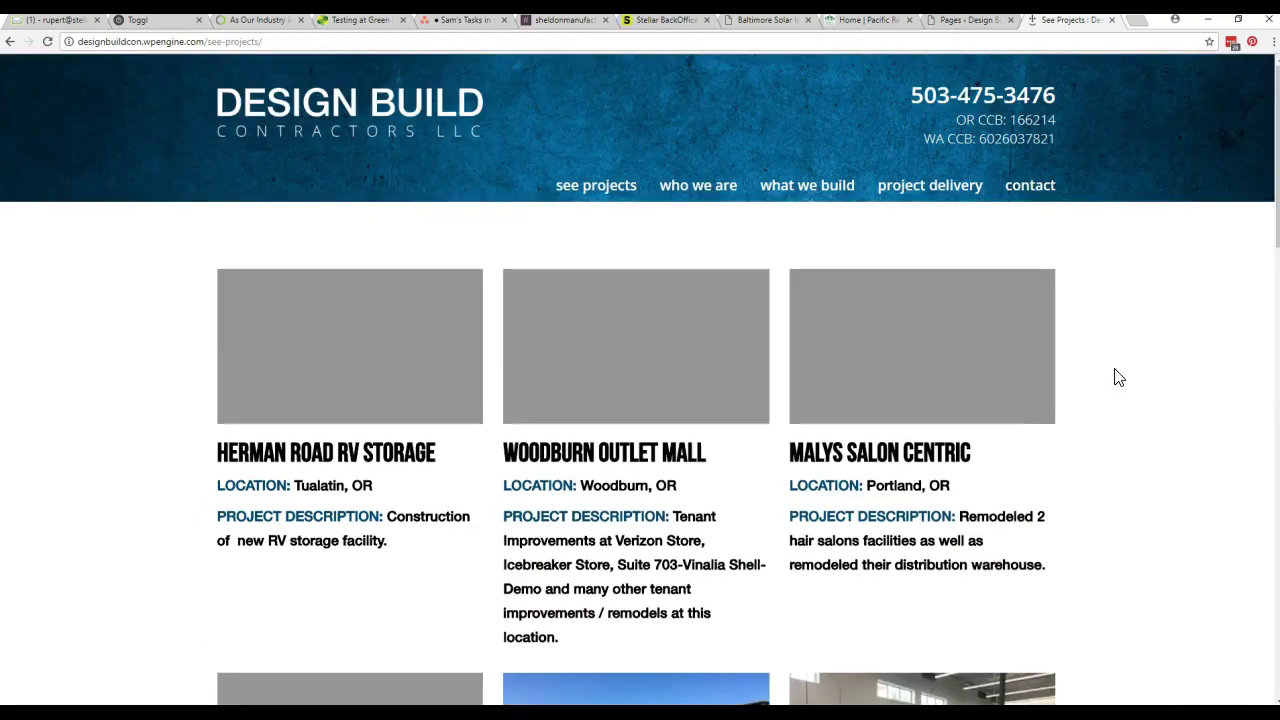